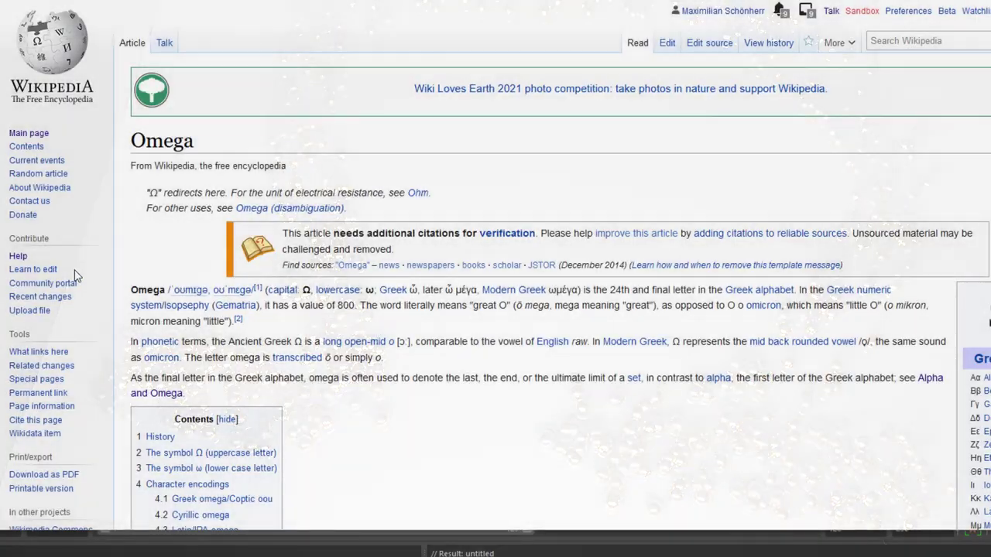
- Switch the status-line menu set from Animation to FX
{"action": "scroll", "coordinate": [85, 283], "scroll_direction": "down", "scroll_amount": 5}
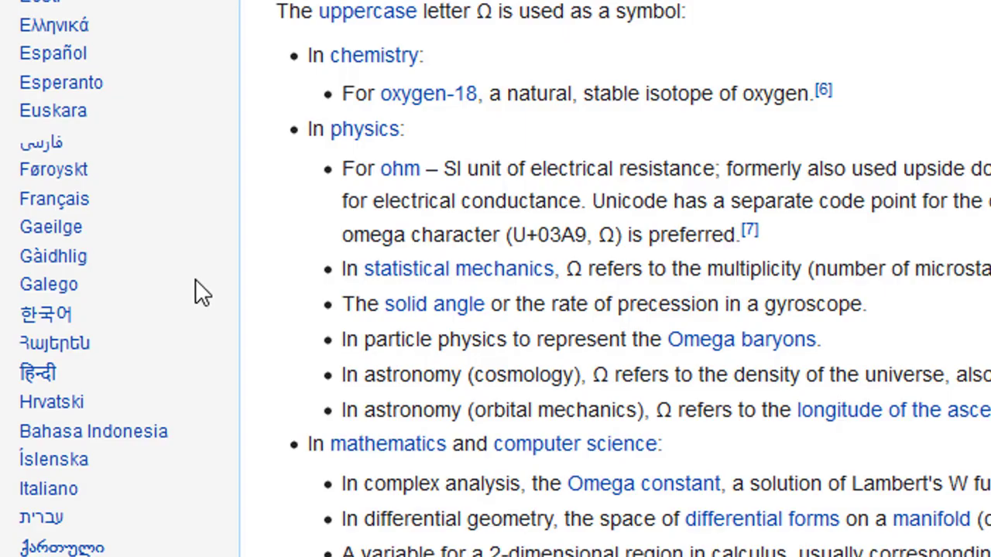
{"action": "scroll", "coordinate": [184, 333], "scroll_direction": "down", "scroll_amount": 5}
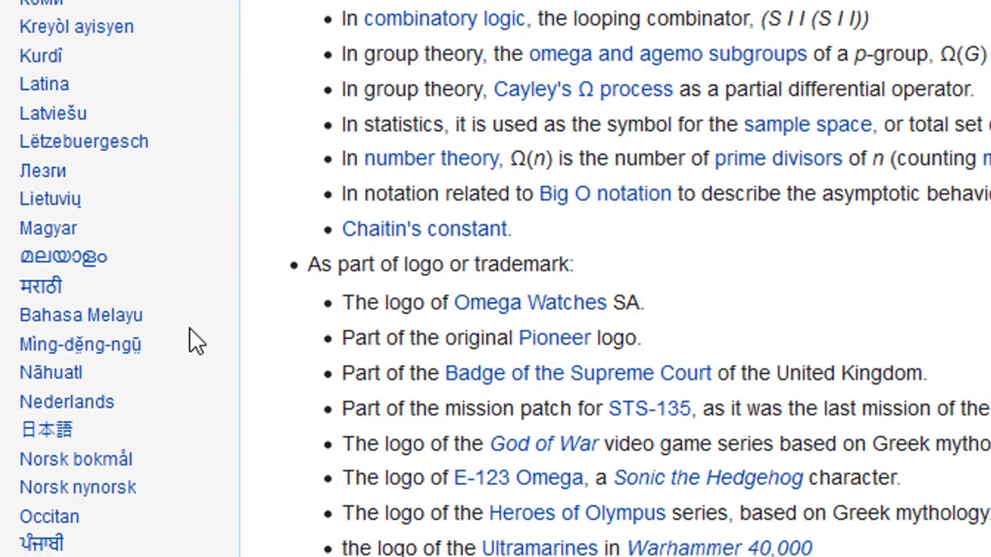
{"action": "scroll", "coordinate": [178, 340], "scroll_direction": "down", "scroll_amount": 5}
{"action": "scroll", "coordinate": [122, 416], "scroll_direction": "up", "scroll_amount": 20}
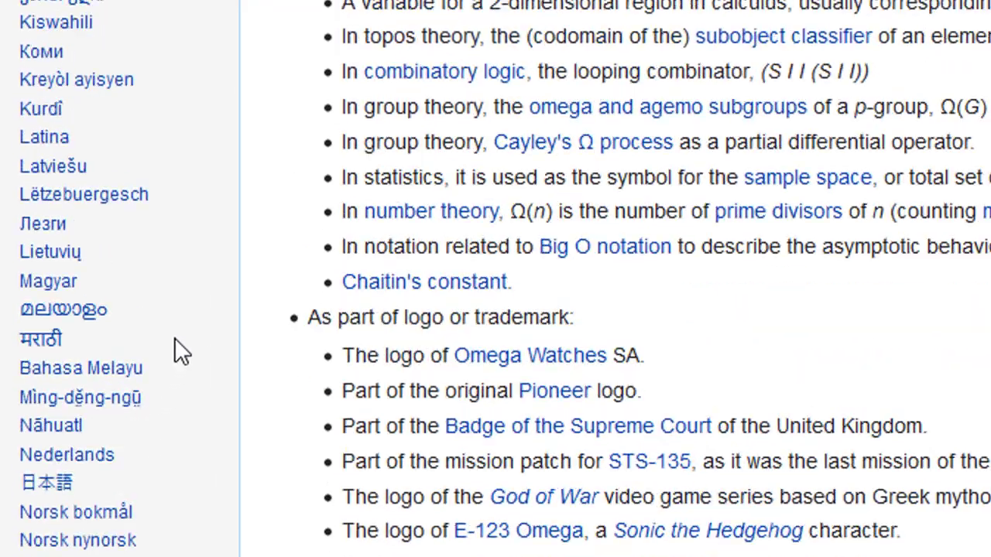
{"action": "scroll", "coordinate": [232, 317], "scroll_direction": "up", "scroll_amount": 2}
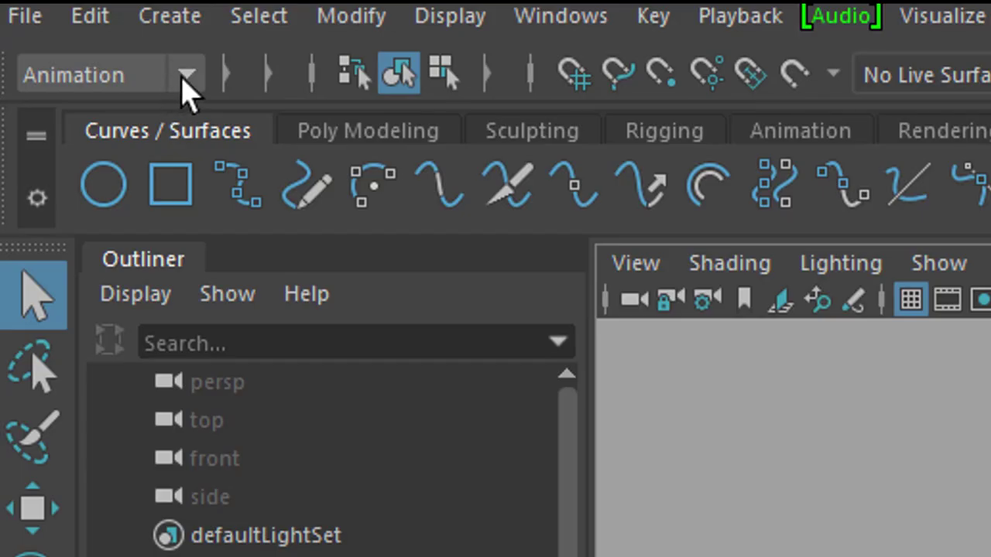
{"action": "left_click", "coordinate": [186, 77]}
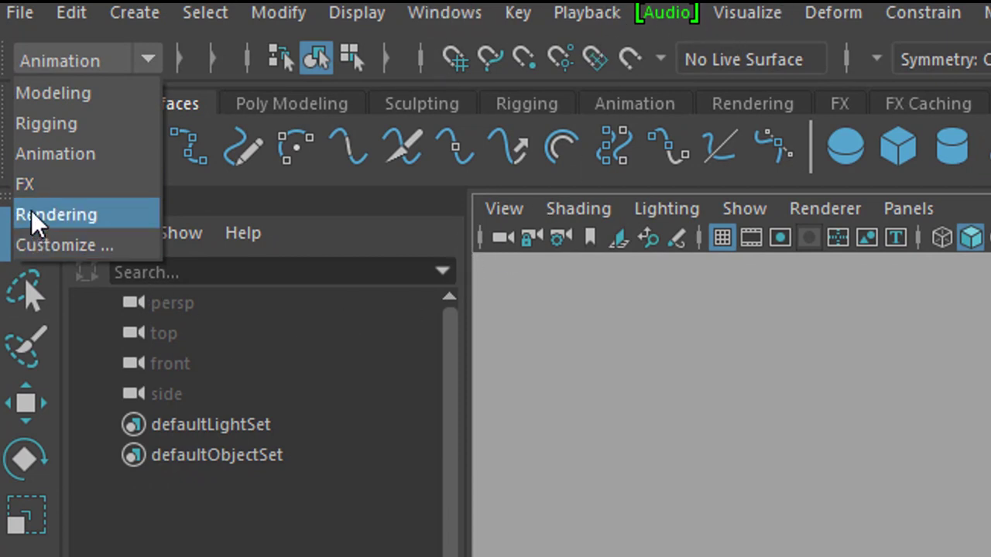
{"action": "left_click", "coordinate": [48, 183]}
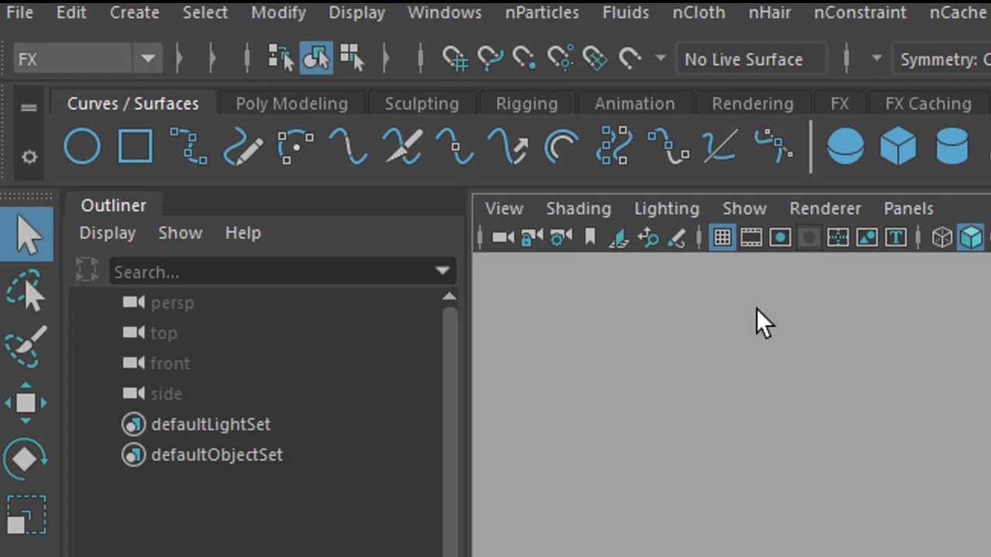
- Create an nParticle emitter and run the simulation to about frame 55
{"action": "left_click", "coordinate": [533, 14]}
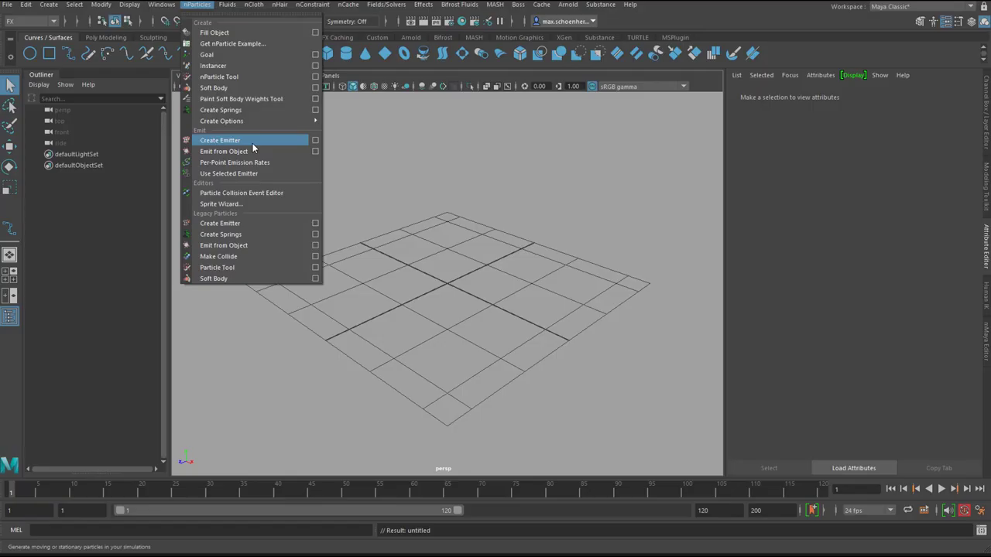
{"action": "left_click", "coordinate": [219, 140]}
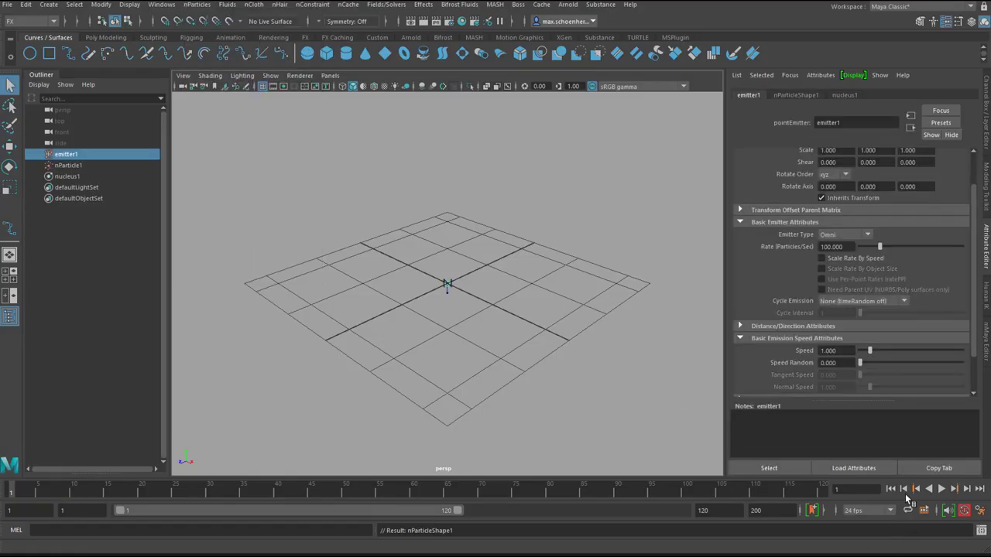
{"action": "left_click", "coordinate": [941, 489]}
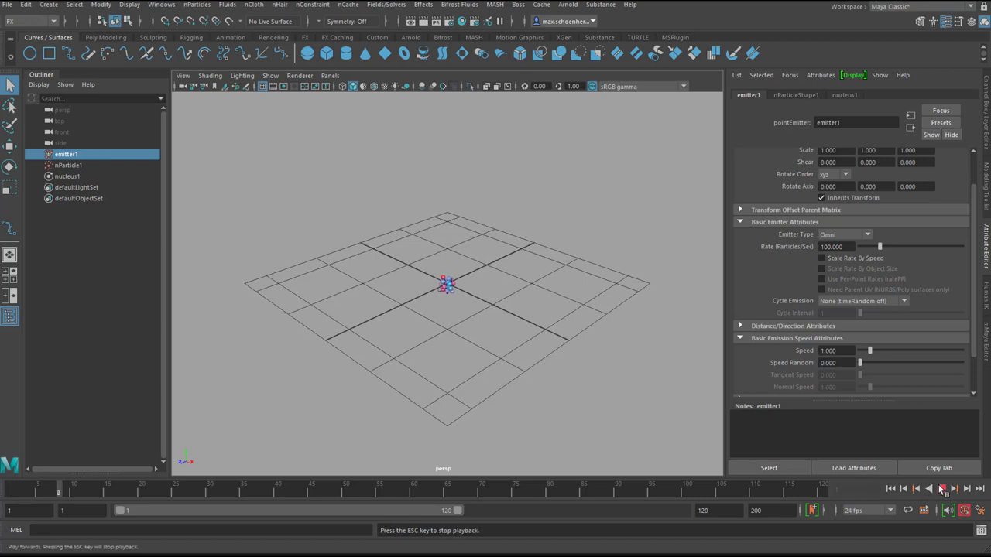
{"action": "left_click", "coordinate": [941, 489]}
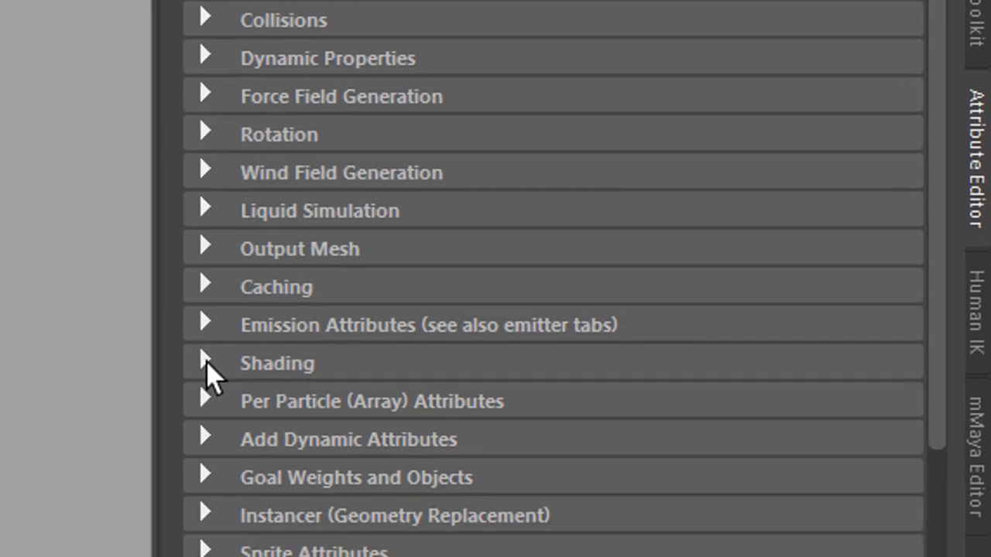
- Set nParticleShape1's Particle Render Type to Spheres
{"action": "left_click", "coordinate": [251, 474]}
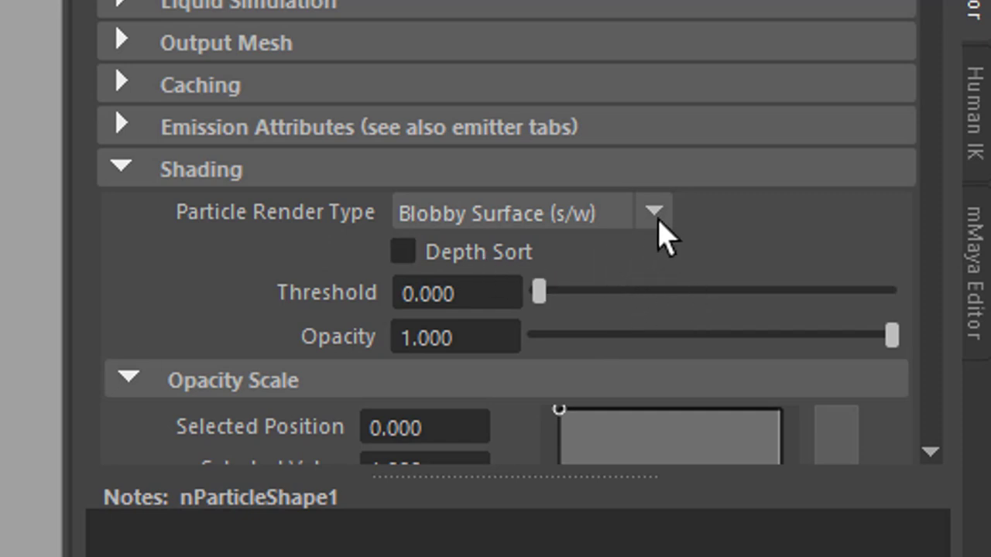
{"action": "left_click", "coordinate": [654, 217]}
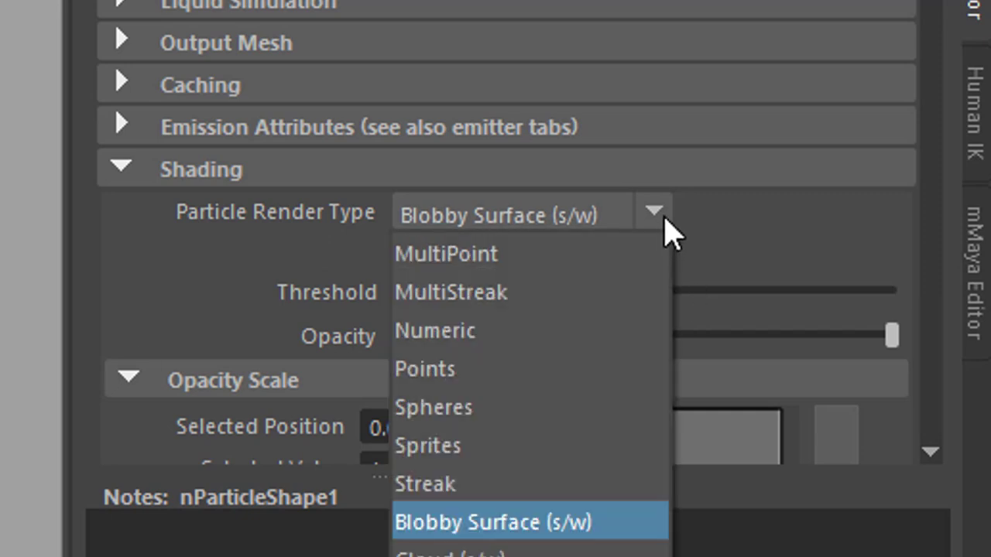
{"action": "left_click", "coordinate": [532, 410]}
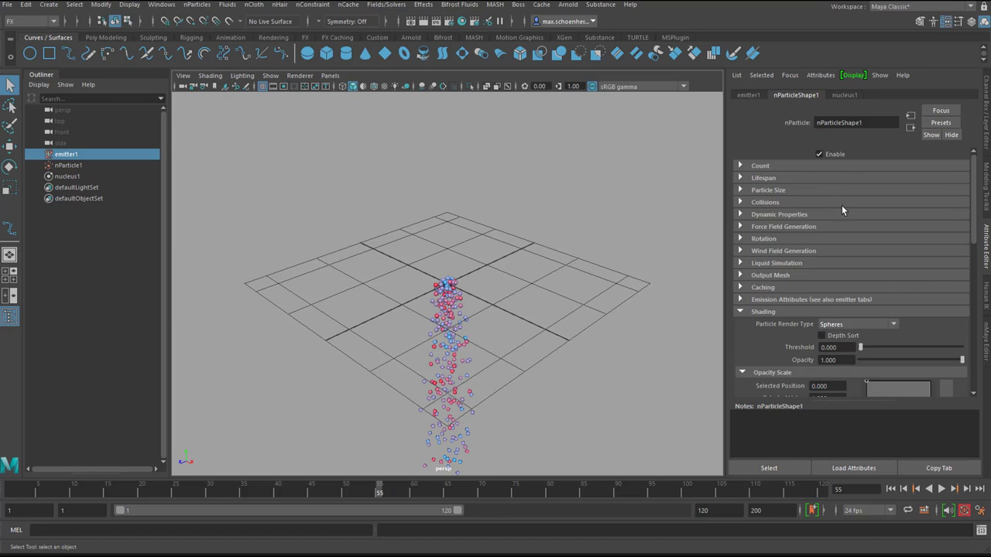
{"action": "left_click", "coordinate": [894, 325]}
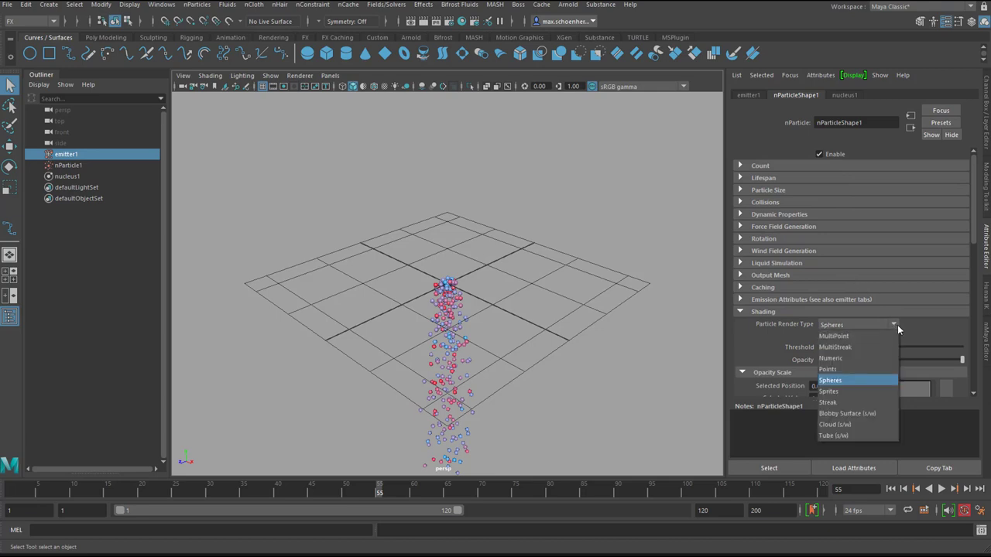
{"action": "left_click", "coordinate": [851, 369]}
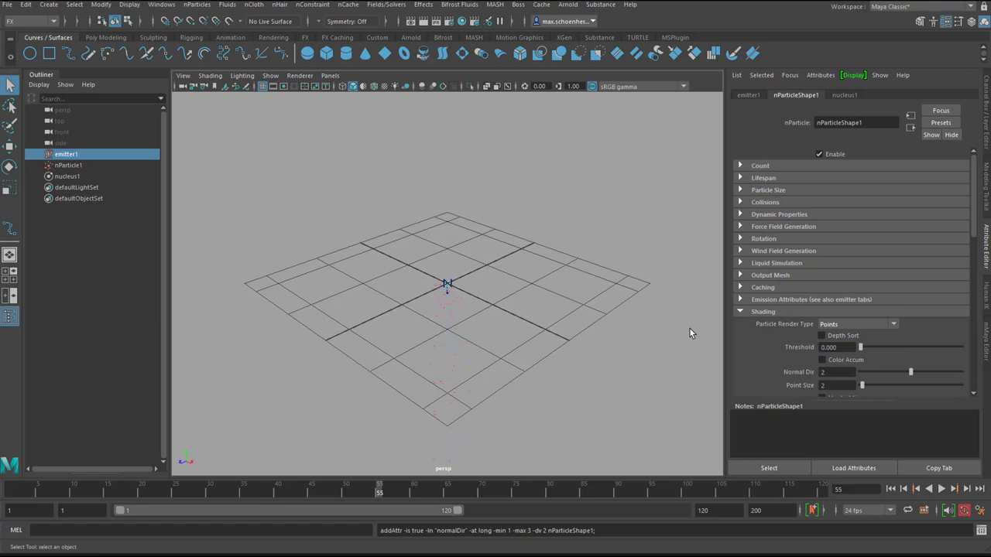
{"action": "left_click", "coordinate": [895, 326]}
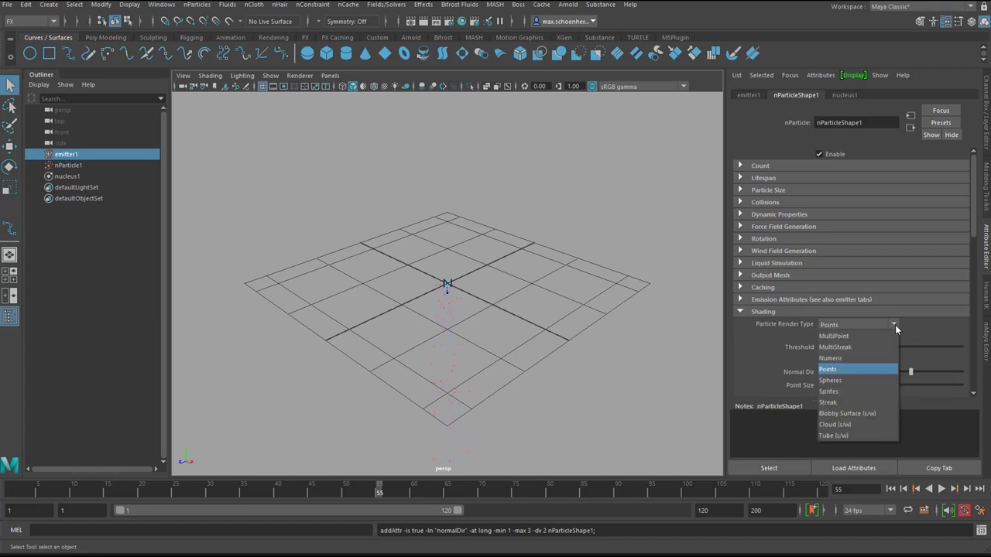
{"action": "left_click", "coordinate": [863, 380]}
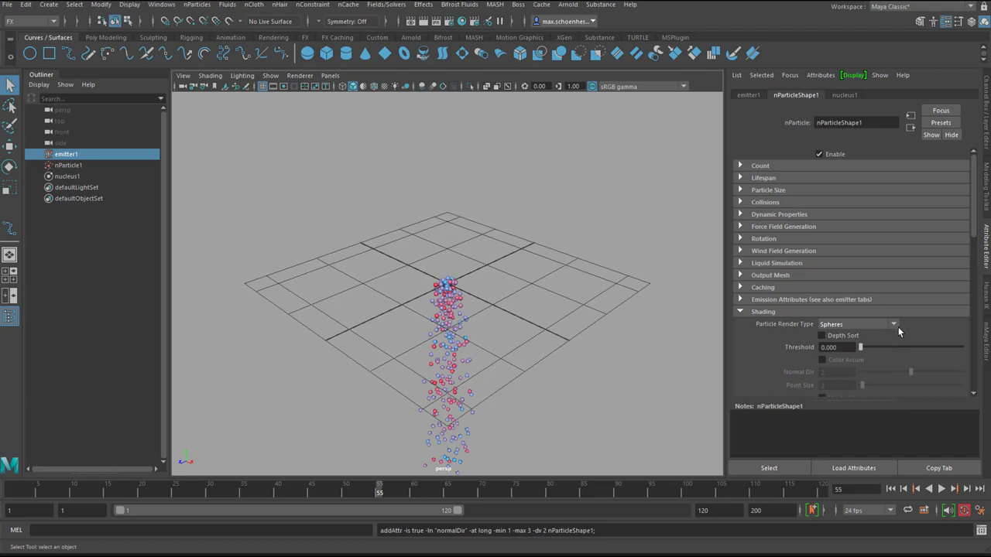
- Set the particle Radius to 0.1 and replay the simulation from the start
{"action": "left_click", "coordinate": [739, 190]}
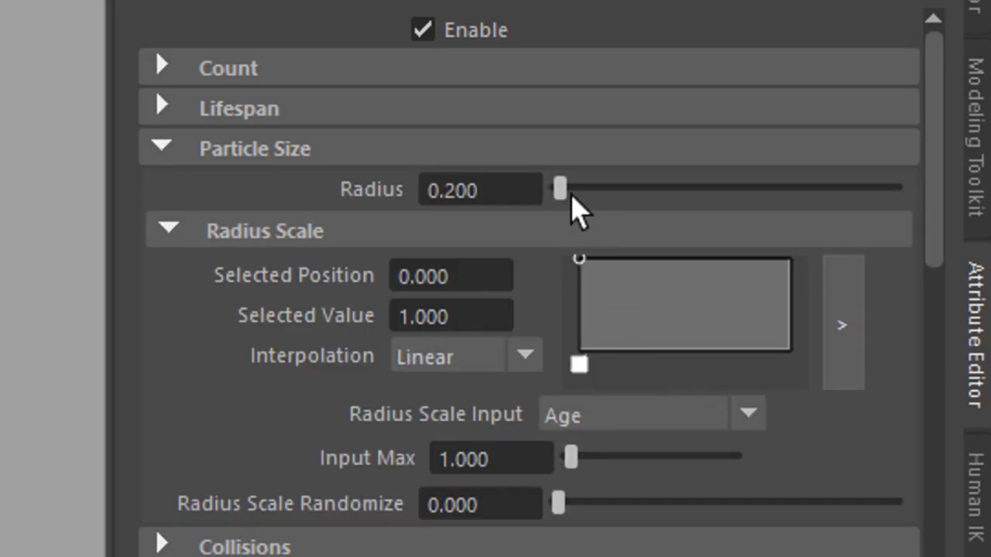
{"action": "left_click_drag", "start_coordinate": [863, 203], "coordinate": [862, 202]}
{"action": "left_click_drag", "start_coordinate": [566, 191], "coordinate": [563, 218]}
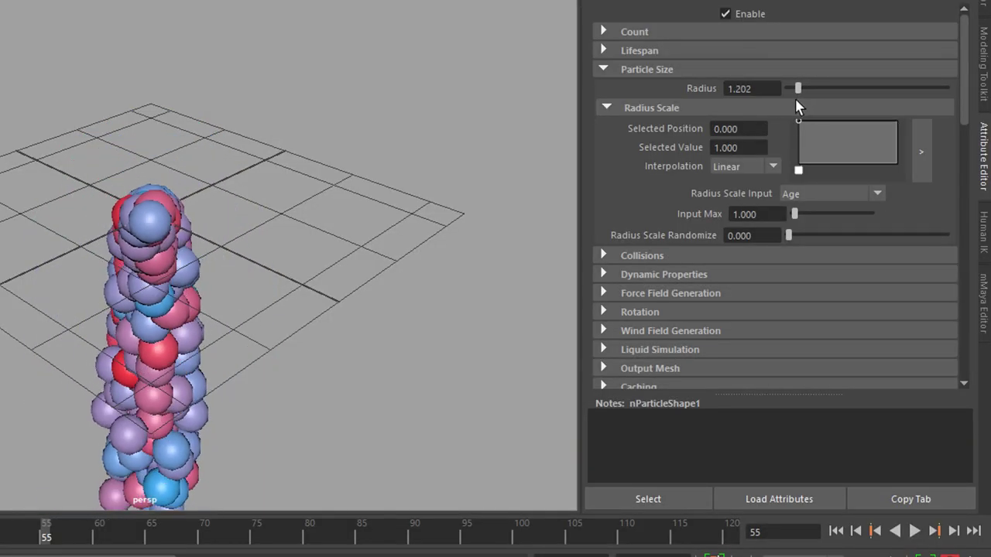
{"action": "left_click_drag", "start_coordinate": [792, 99], "coordinate": [699, 97]}
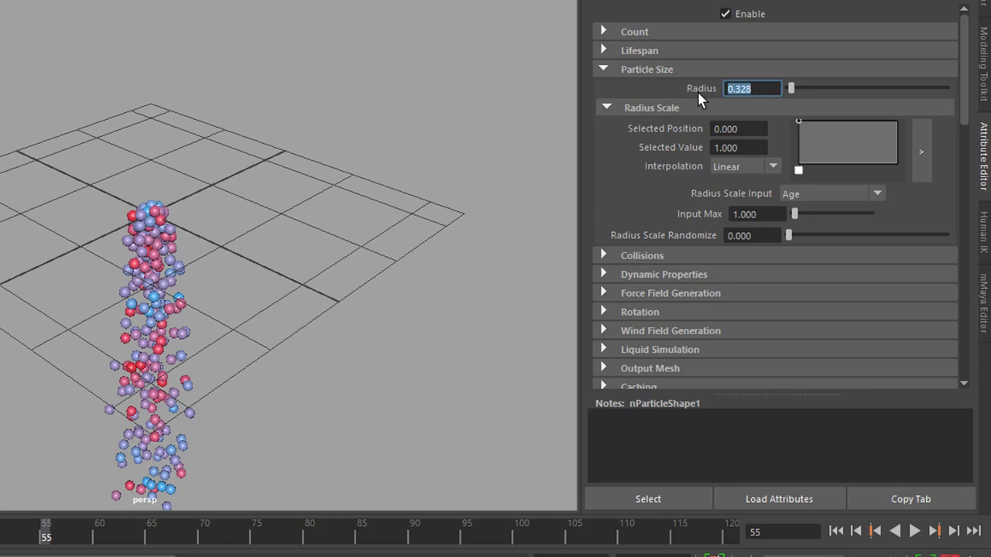
{"action": "type", "text": "0.1"}
{"action": "key", "text": "Return"}
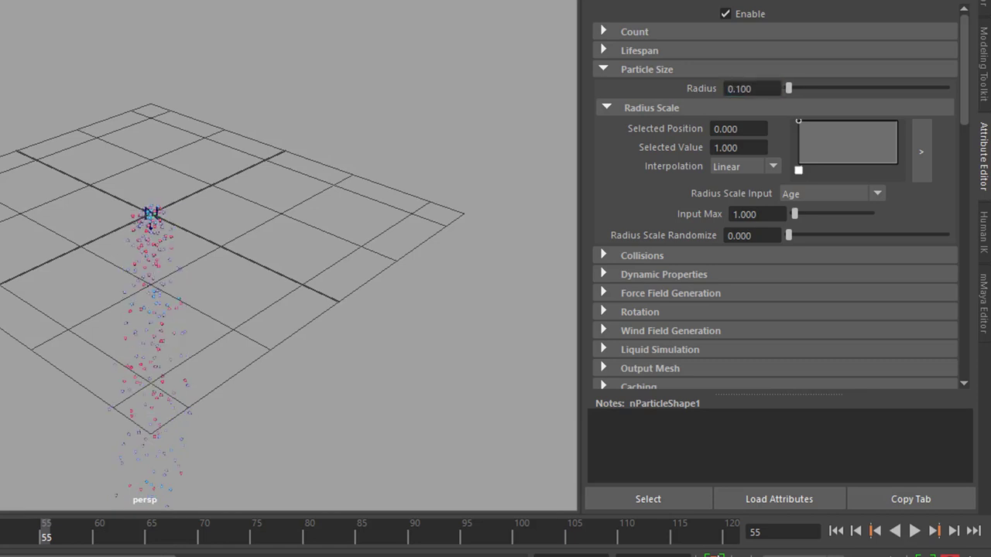
{"action": "left_click", "coordinate": [836, 531]}
{"action": "left_click", "coordinate": [914, 531]}
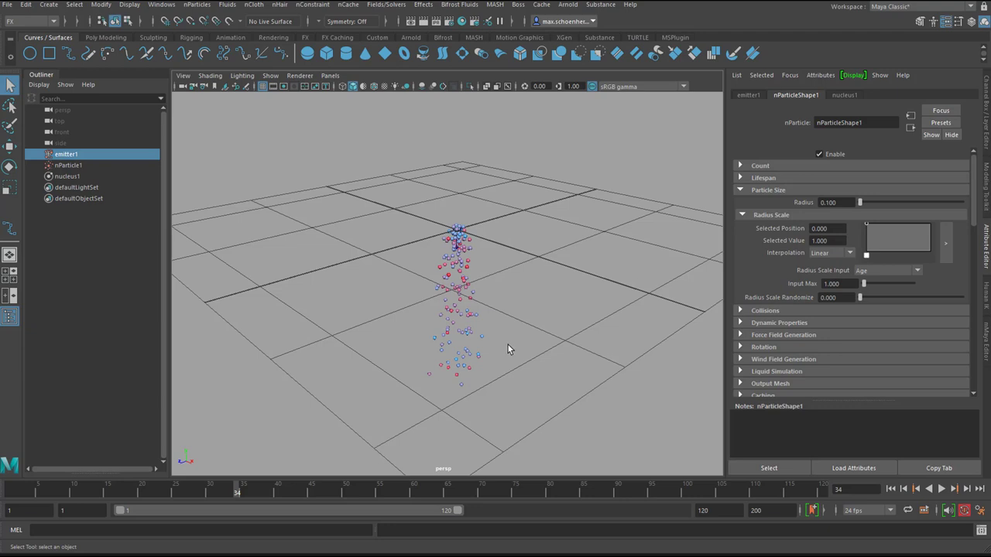
- In the zoomed top view, start the CV curve with the omega's left foot
{"action": "key", "text": "space"}
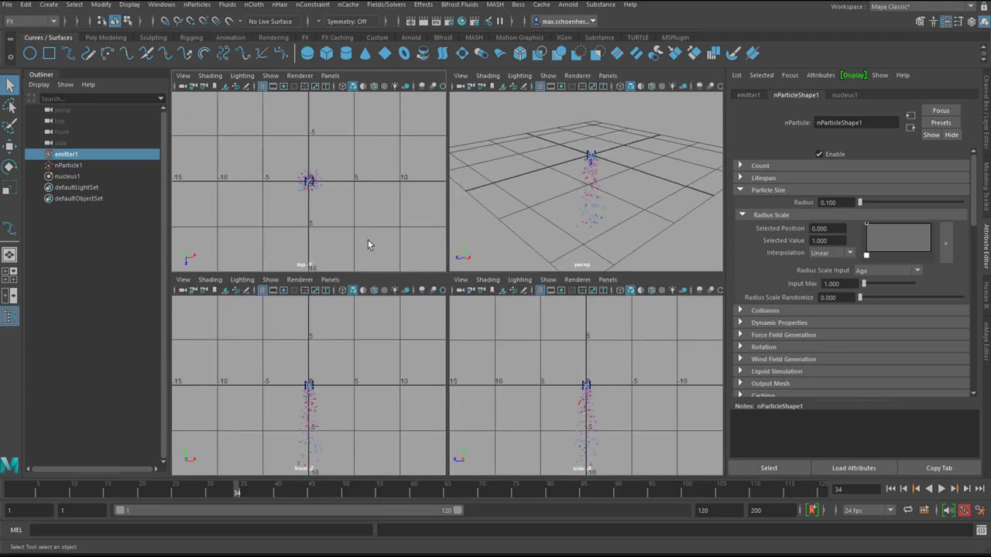
{"action": "key", "text": "space"}
{"action": "right_click_drag", "start_coordinate": [424, 358], "coordinate": [661, 348], "text": "alt"}
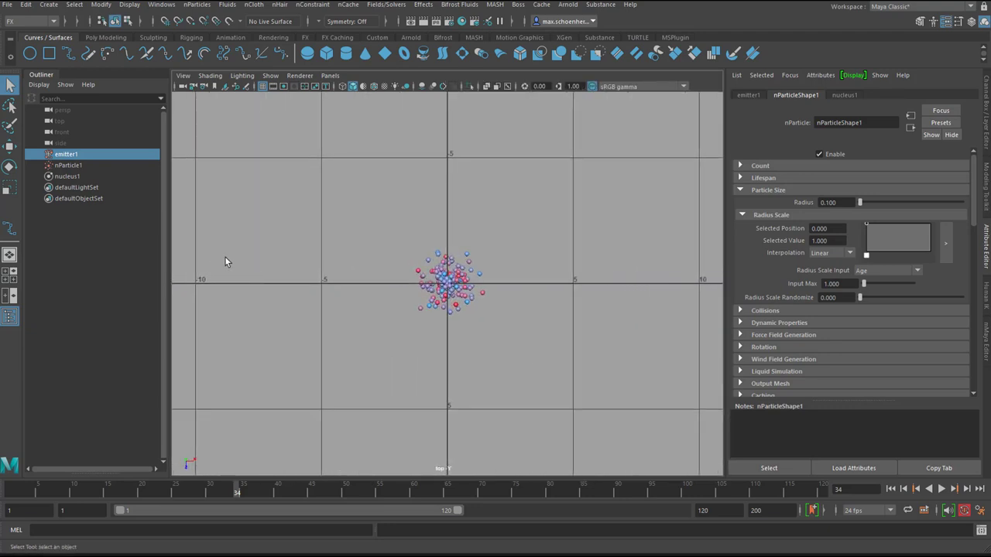
{"action": "left_click", "coordinate": [68, 54]}
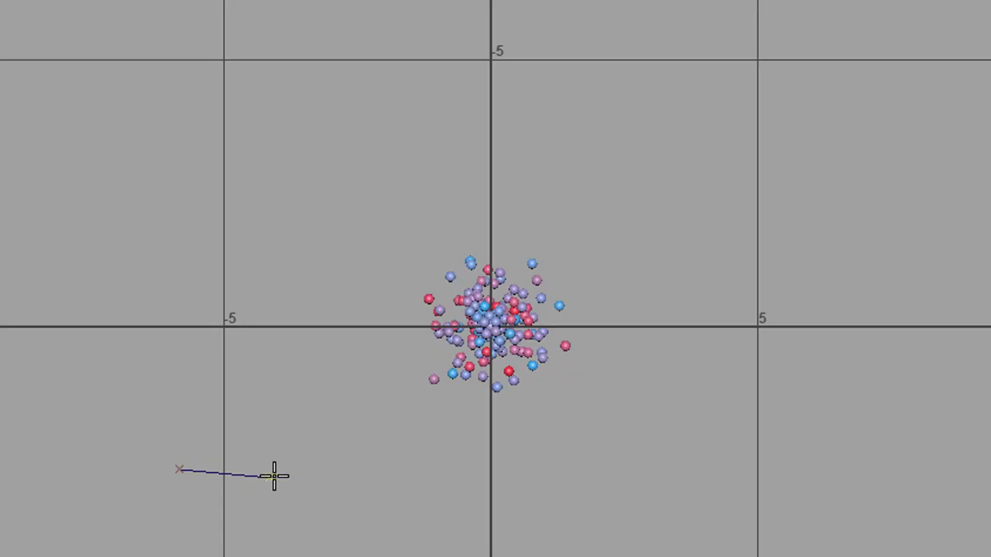
{"action": "left_click", "coordinate": [323, 476]}
{"action": "left_click", "coordinate": [343, 476]}
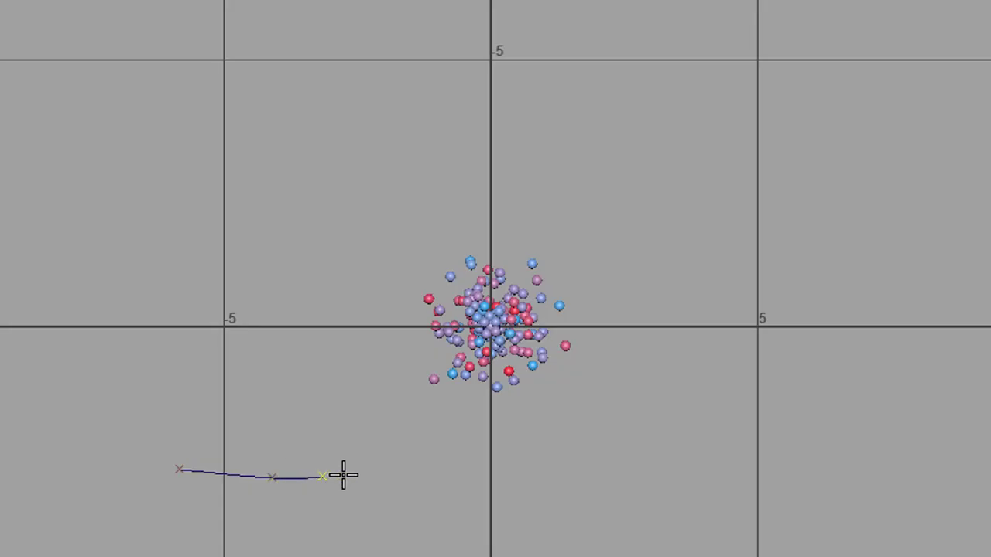
{"action": "left_click", "coordinate": [318, 429]}
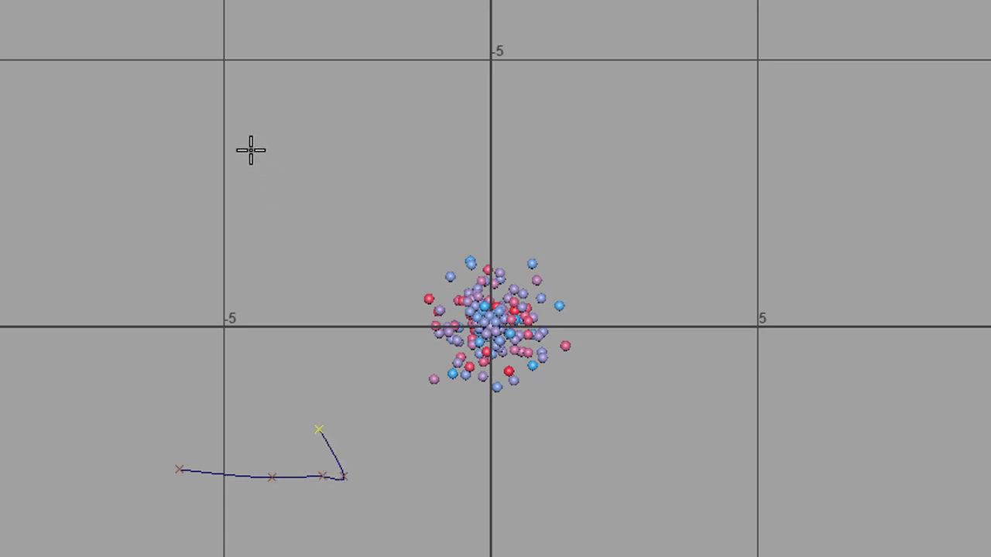
- Carry the curve up the left side, over the top and down the right
{"action": "left_click", "coordinate": [253, 145]}
{"action": "left_click", "coordinate": [396, 67]}
{"action": "left_click", "coordinate": [574, 56]}
{"action": "left_click", "coordinate": [642, 83]}
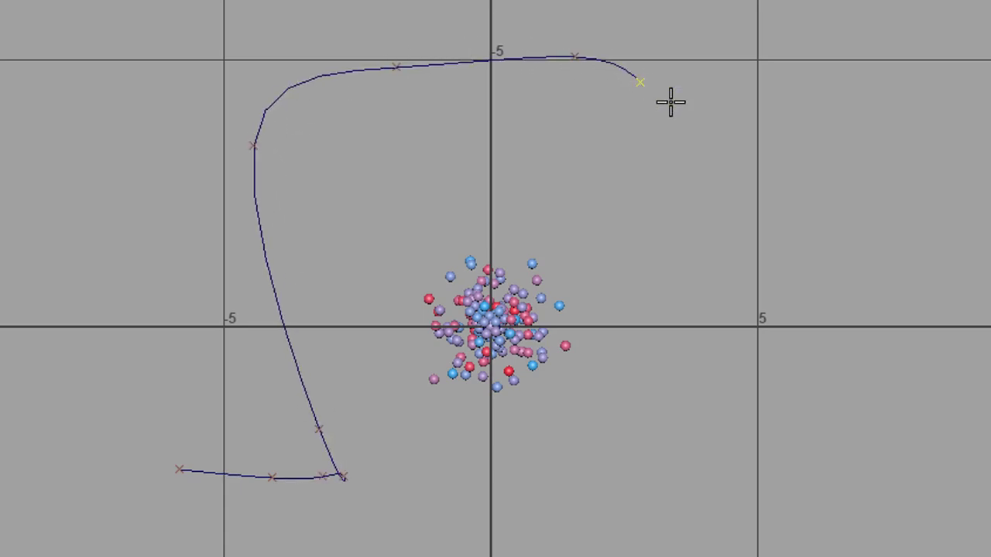
{"action": "left_click", "coordinate": [747, 202]}
{"action": "left_click", "coordinate": [721, 329]}
- Close the loop at bottom centre and finish with the right foot at lower right
{"action": "left_click", "coordinate": [679, 401]}
{"action": "left_click", "coordinate": [613, 446]}
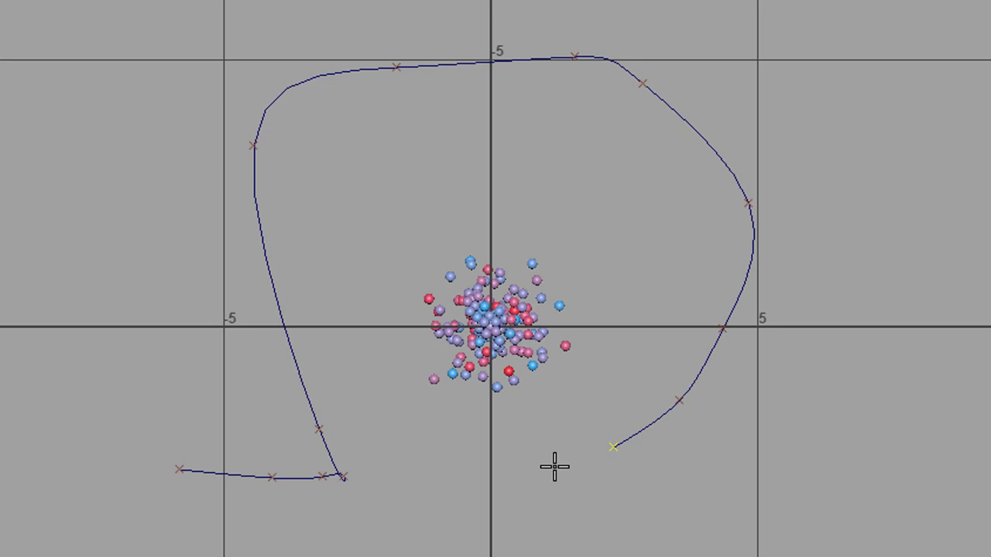
{"action": "left_click", "coordinate": [523, 476]}
{"action": "left_click", "coordinate": [540, 490]}
{"action": "left_click", "coordinate": [655, 487]}
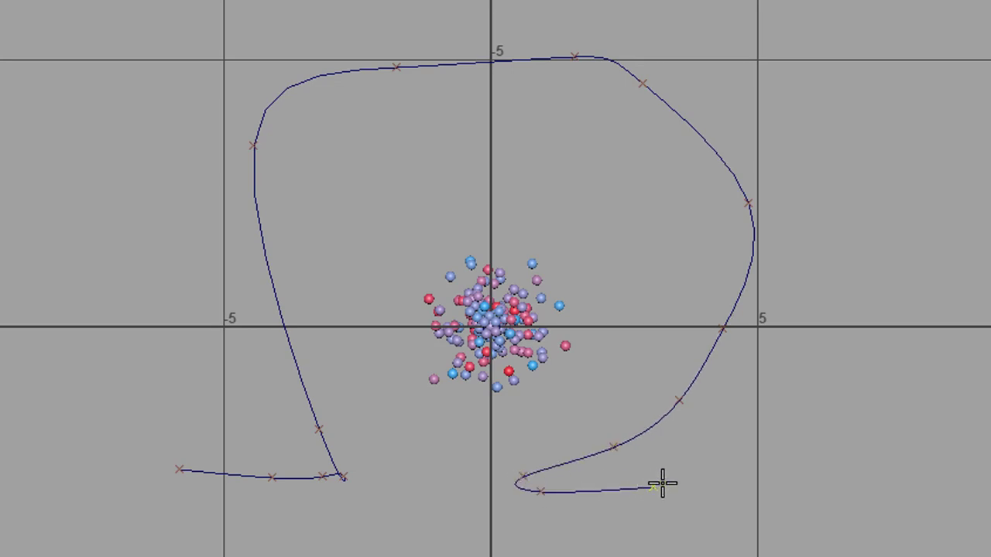
{"action": "left_click", "coordinate": [760, 486]}
{"action": "key", "text": "Return"}
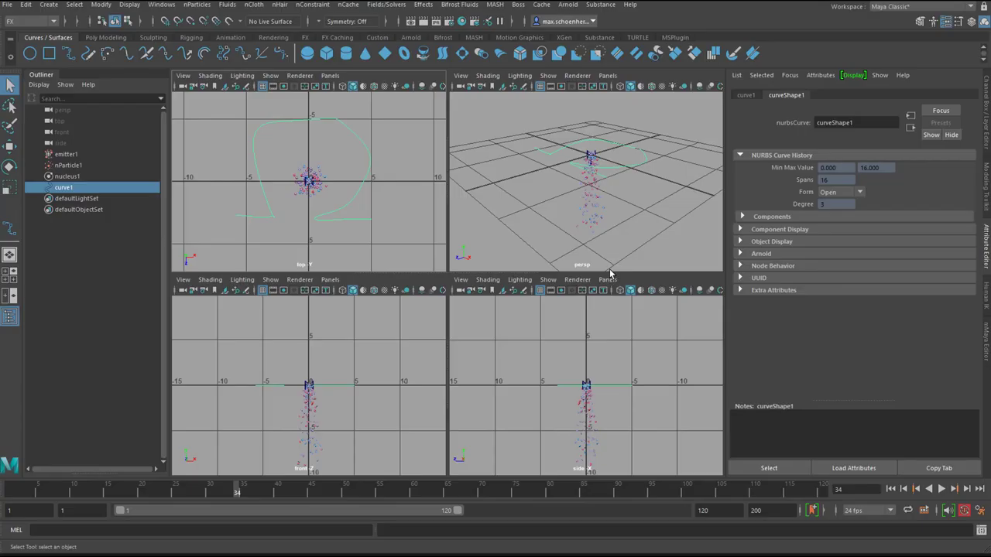
- Raise the omega curve about 1.4 units above the grid in perspective view
{"action": "key", "text": "space"}
{"action": "left_click_drag", "start_coordinate": [581, 296], "coordinate": [545, 362], "text": "alt"}
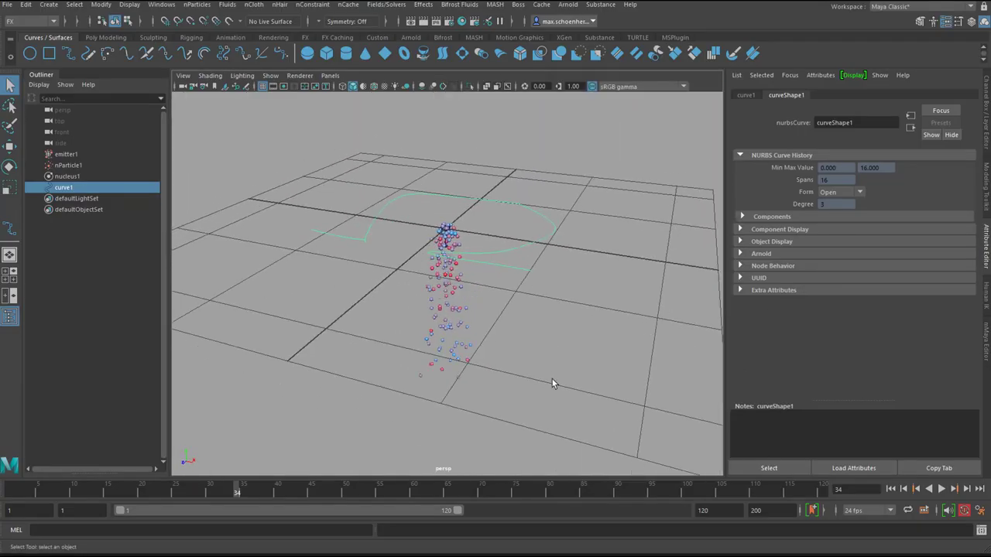
{"action": "key", "text": "w"}
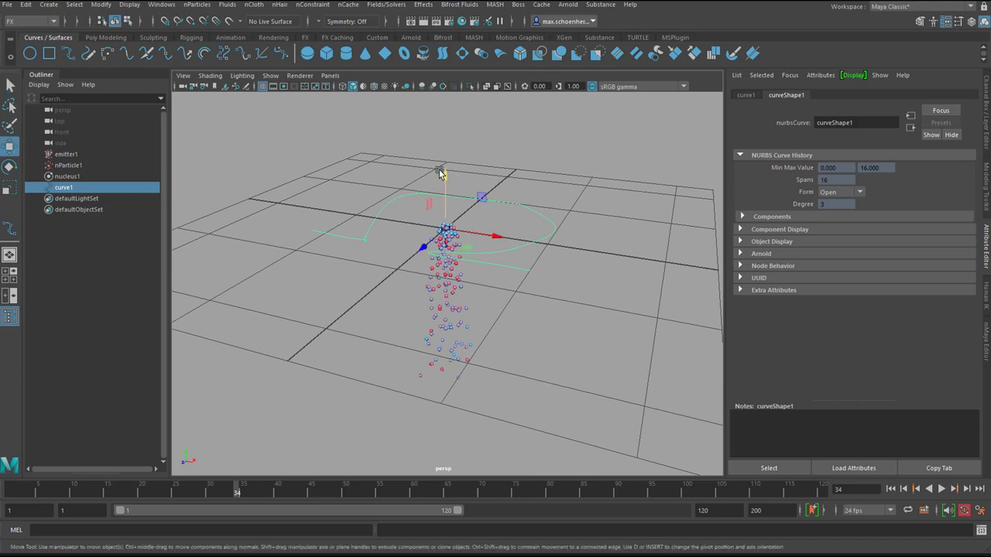
{"action": "left_click_drag", "start_coordinate": [442, 169], "coordinate": [447, 137]}
{"action": "left_click_drag", "start_coordinate": [510, 308], "coordinate": [554, 341], "text": "alt"}
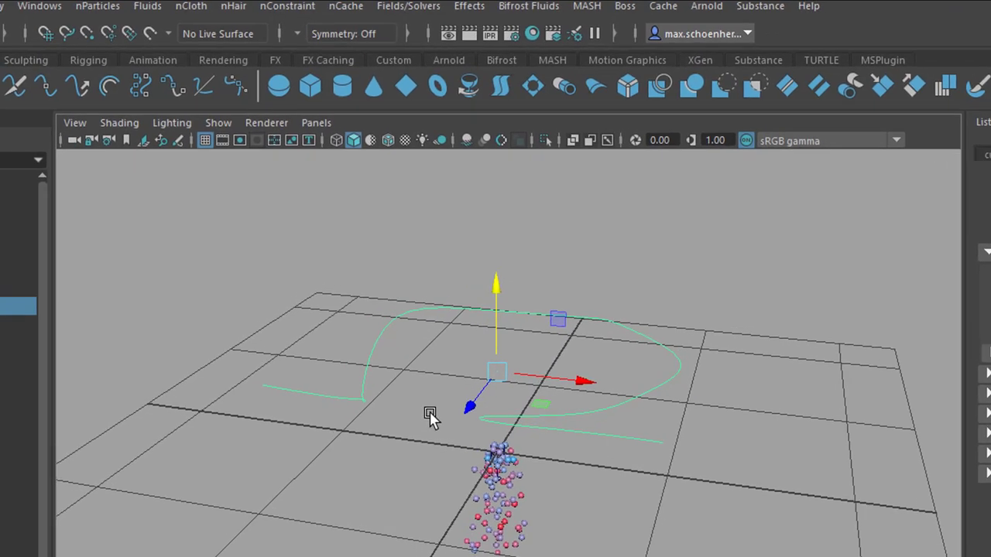
{"action": "left_click", "coordinate": [281, 6]}
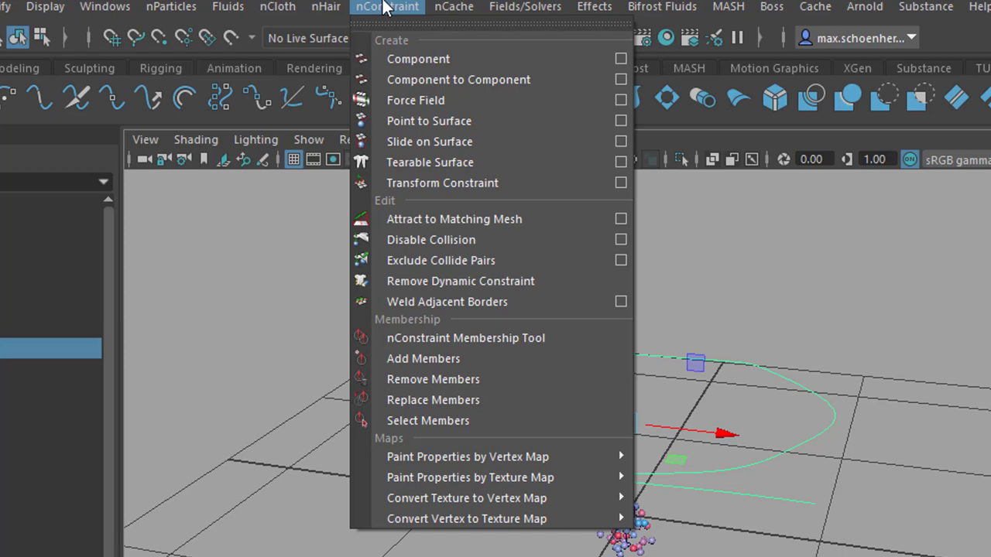
- Switch the menu set back to Animation
{"action": "left_click", "coordinate": [3, 37]}
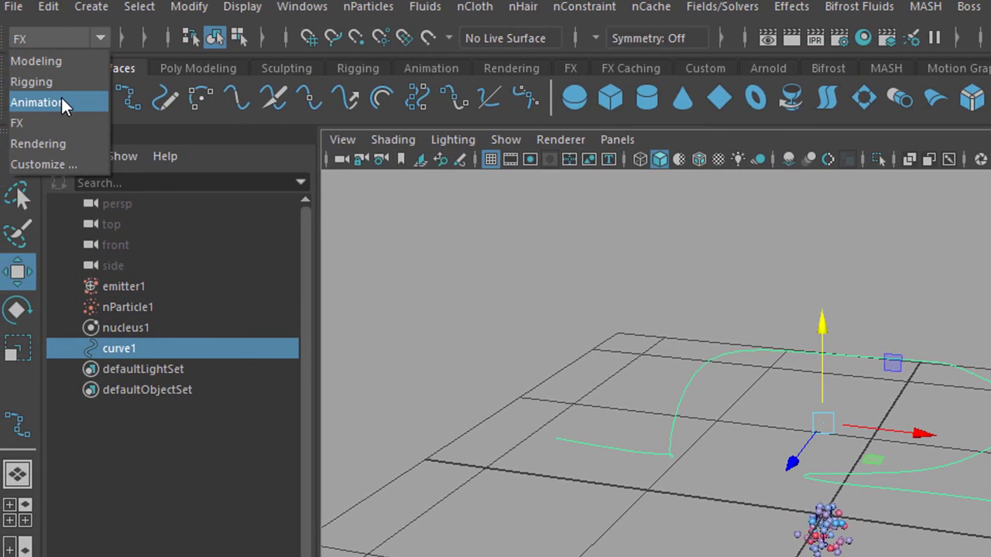
{"action": "left_click", "coordinate": [62, 99]}
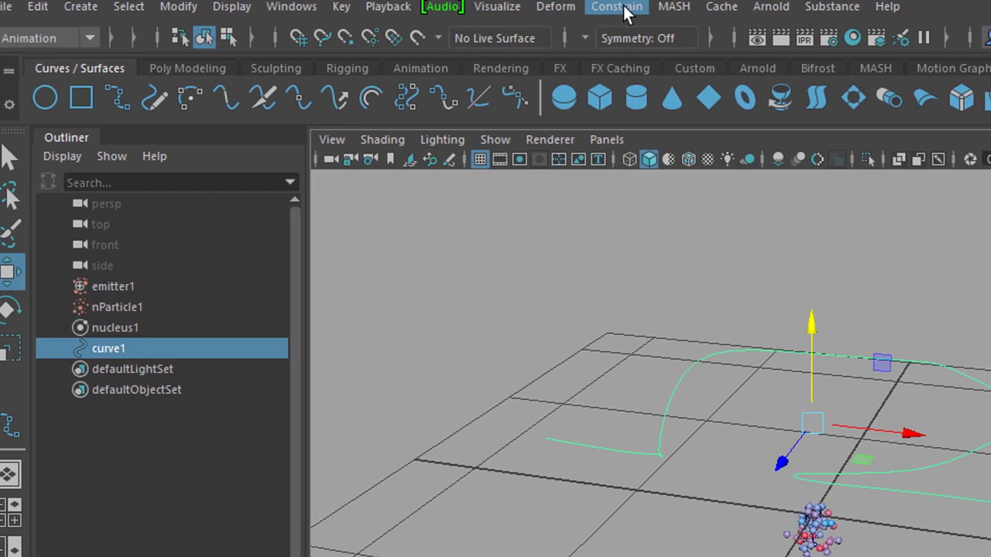
{"action": "left_click", "coordinate": [618, 5]}
{"action": "mouse_move", "coordinate": [698, 209]}
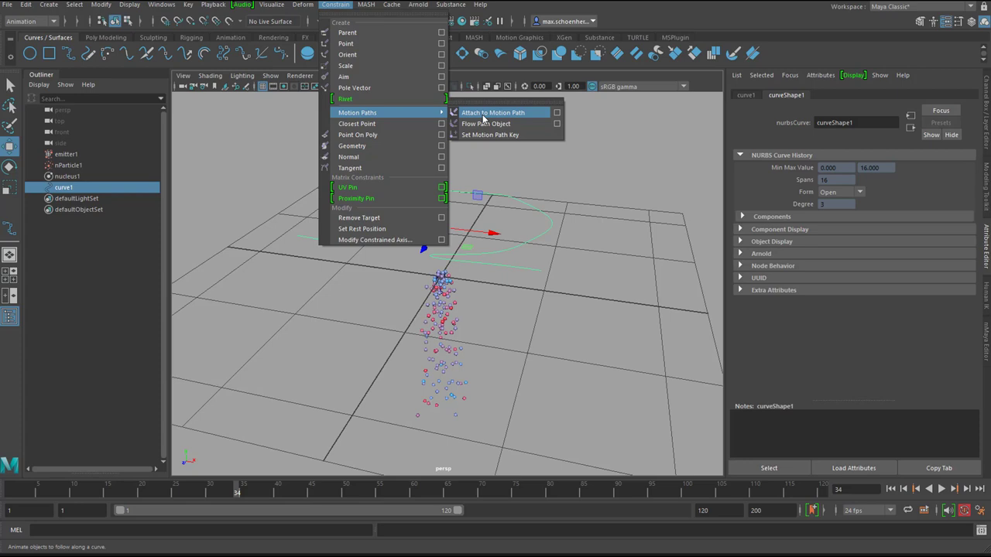
- Select emitter1, then add curve1 to the selection
{"action": "left_click", "coordinate": [69, 155]}
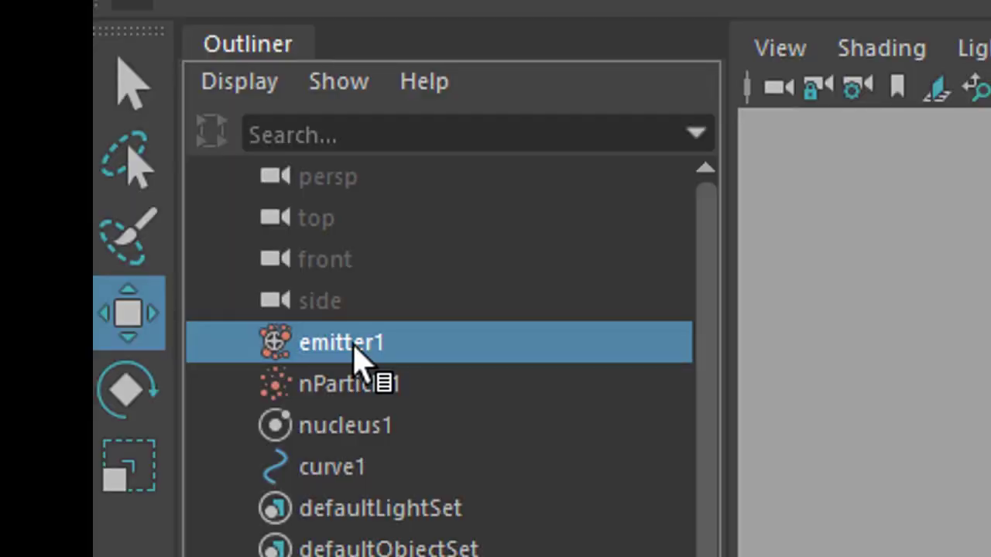
{"action": "left_click", "coordinate": [355, 476], "text": "ctrl"}
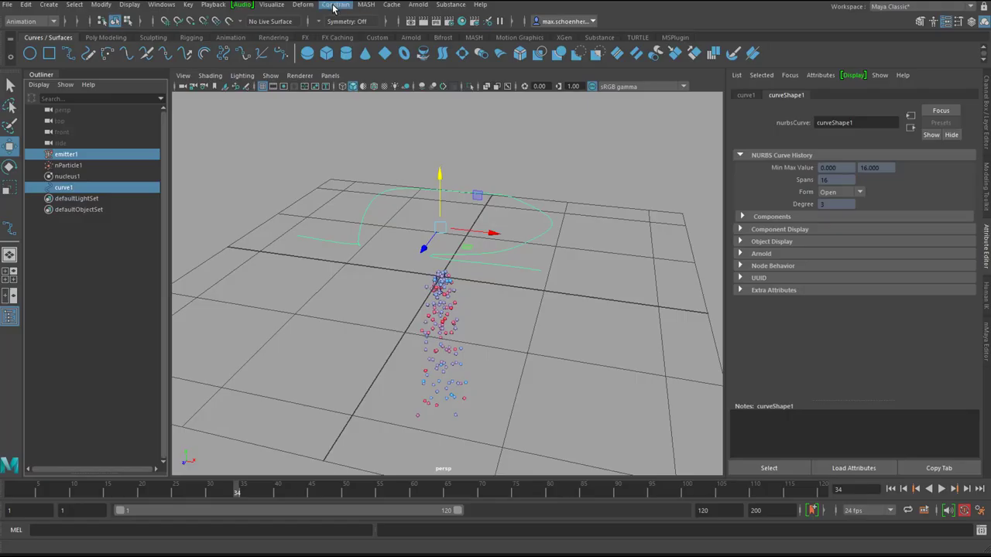
{"action": "left_click", "coordinate": [334, 4]}
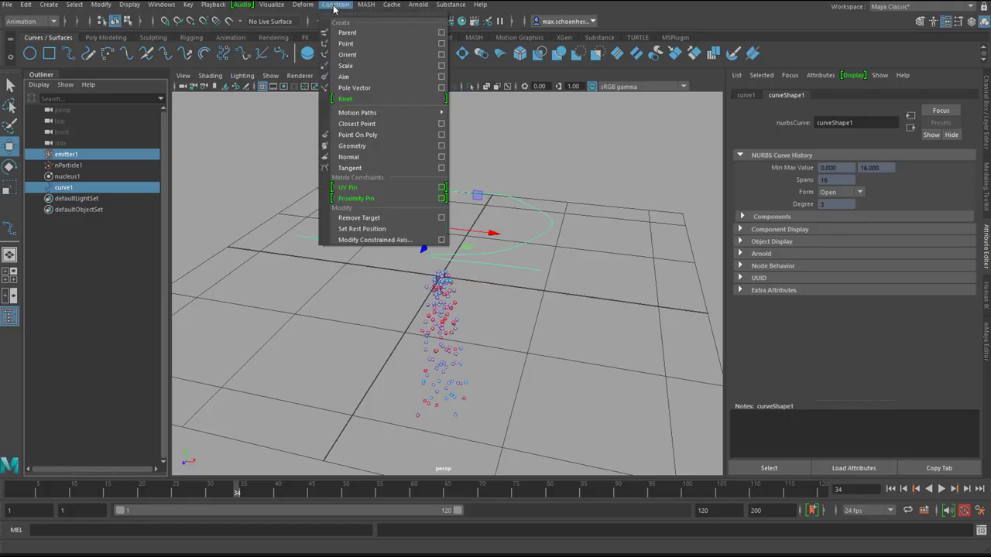
{"action": "mouse_move", "coordinate": [380, 115]}
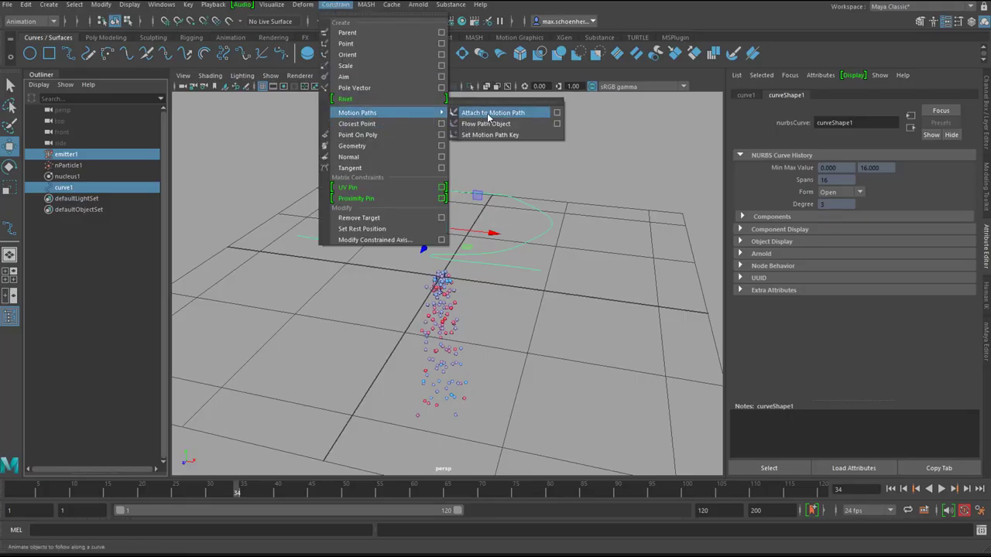
- Attach emitter1 to curve1 as a motion path using Start/End times ending at 300
{"action": "left_click", "coordinate": [558, 115]}
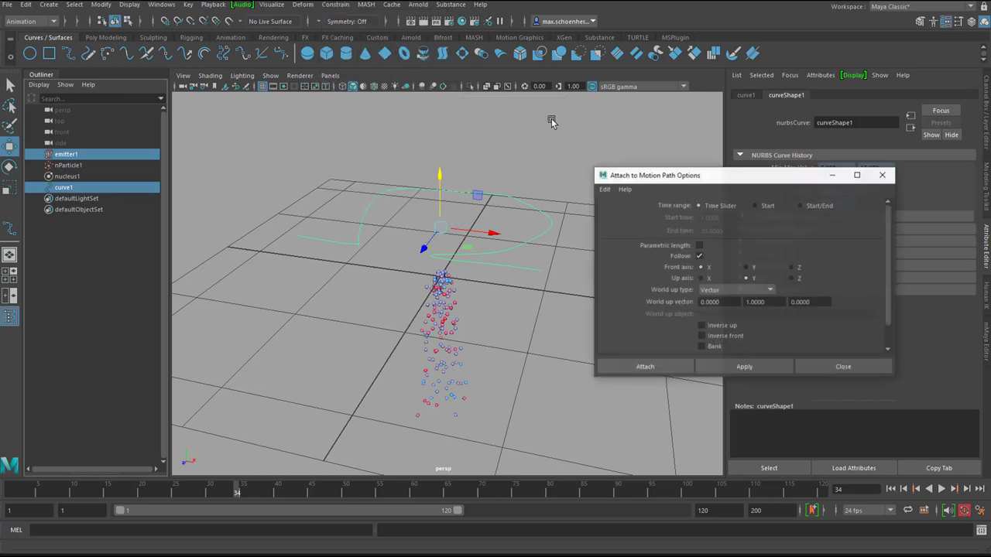
{"action": "left_click_drag", "start_coordinate": [712, 179], "coordinate": [523, 141]}
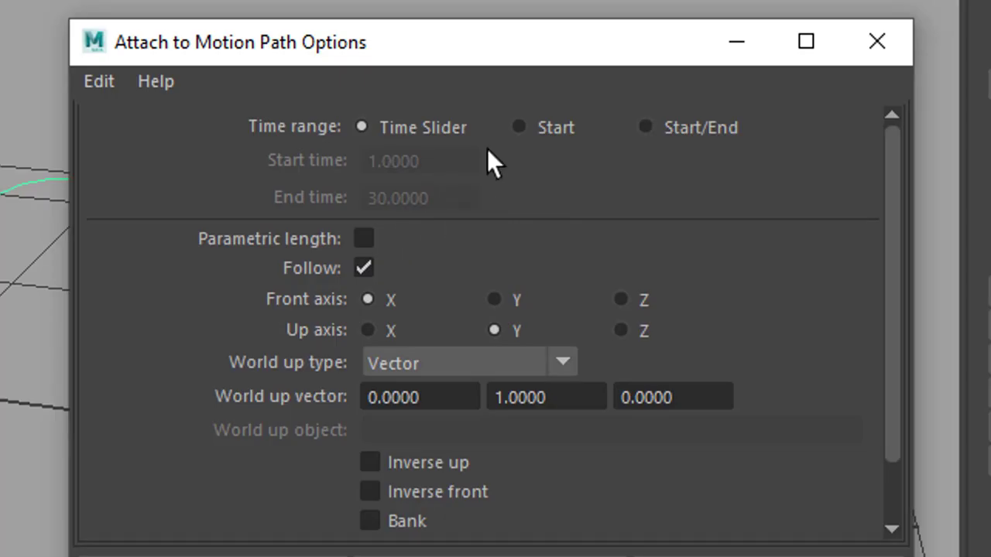
{"action": "left_click", "coordinate": [519, 128]}
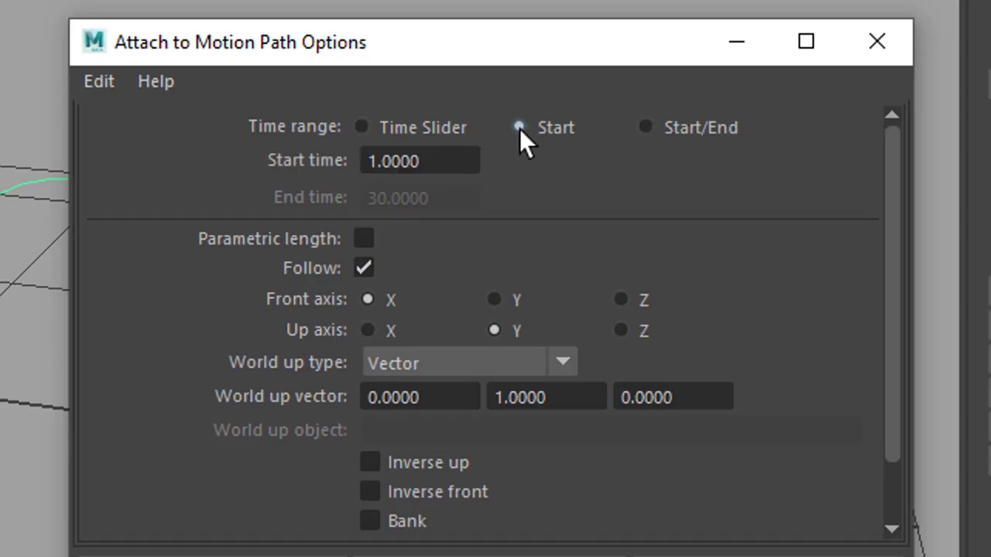
{"action": "left_click", "coordinate": [649, 128]}
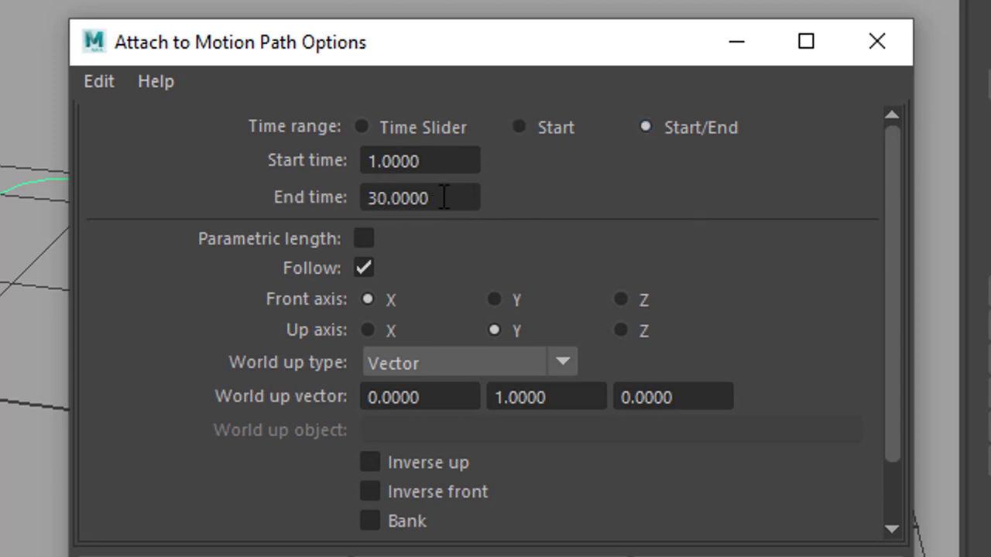
{"action": "left_click", "coordinate": [446, 203]}
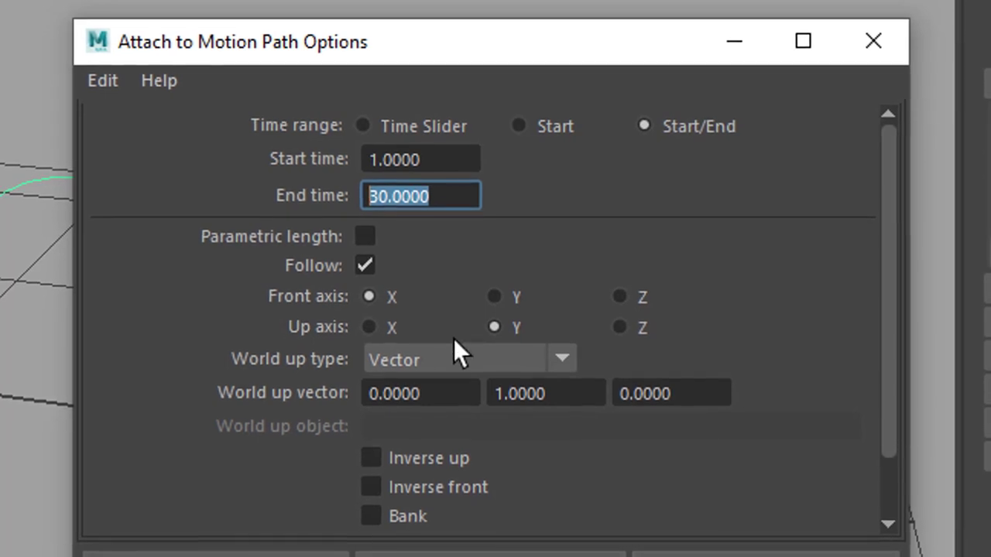
{"action": "type", "text": "30"}
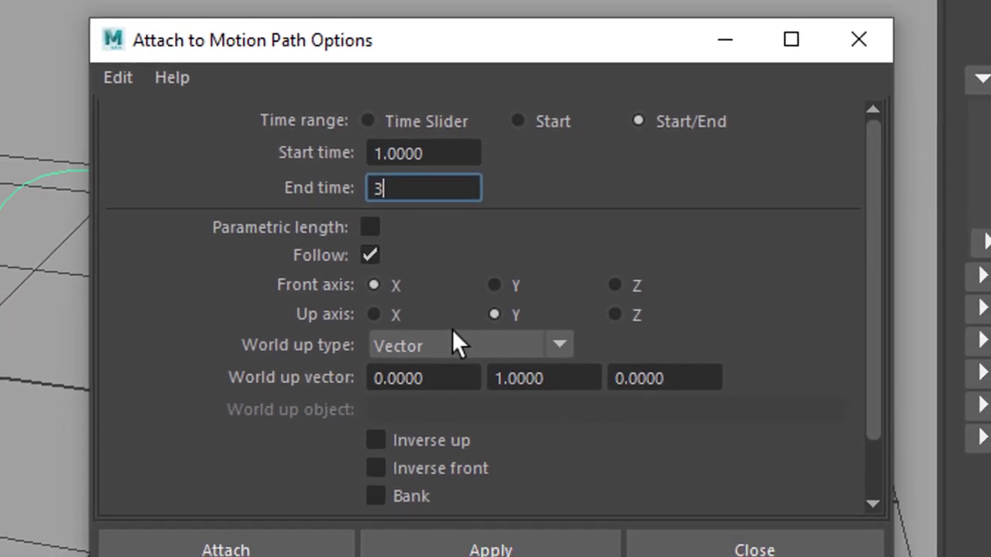
{"action": "type", "text": "0"}
{"action": "key", "text": "Return"}
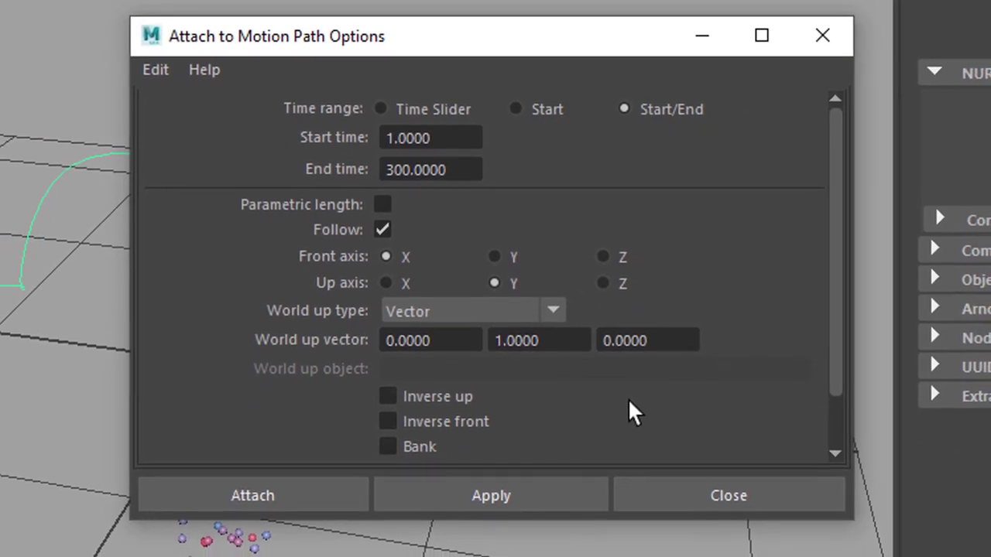
{"action": "left_click", "coordinate": [528, 490]}
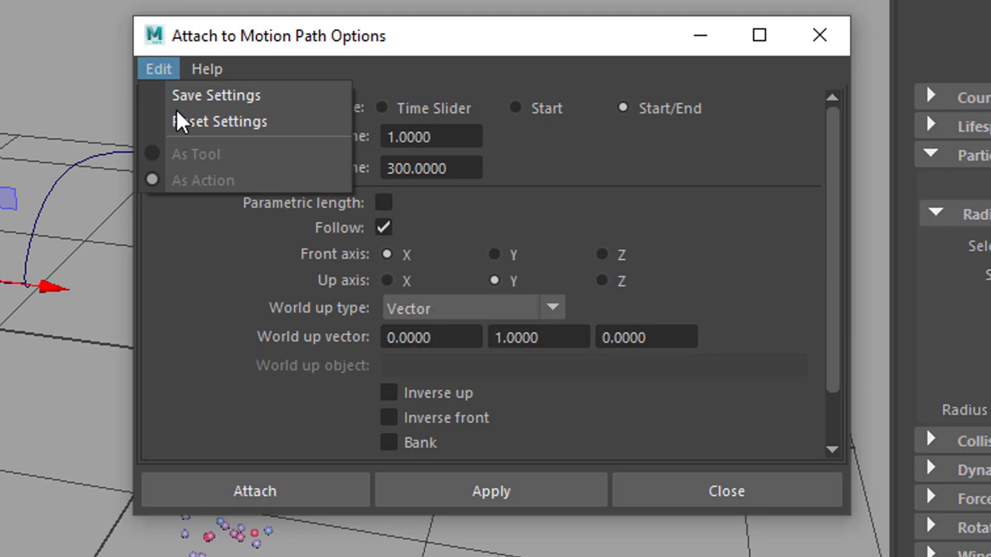
{"action": "left_click", "coordinate": [186, 121]}
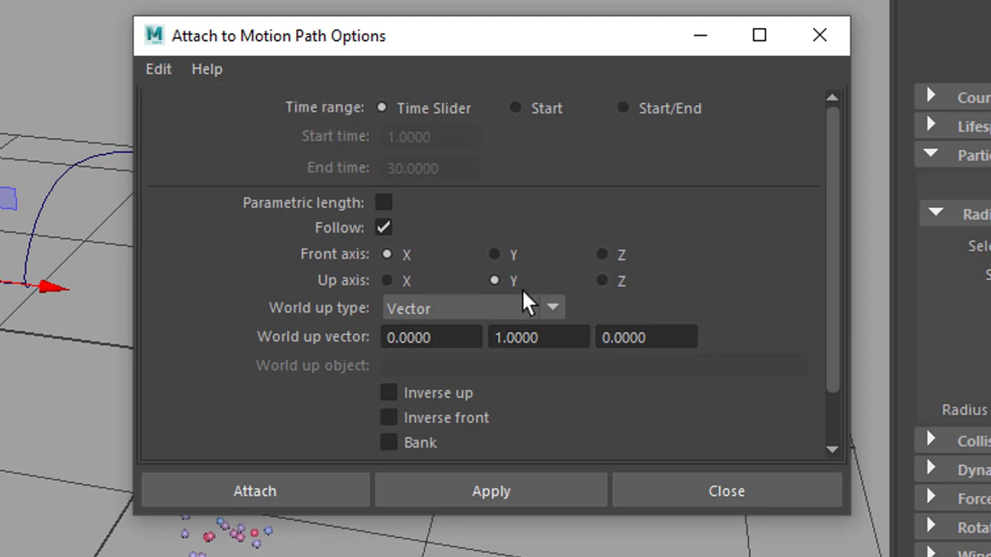
{"action": "left_click", "coordinate": [749, 488]}
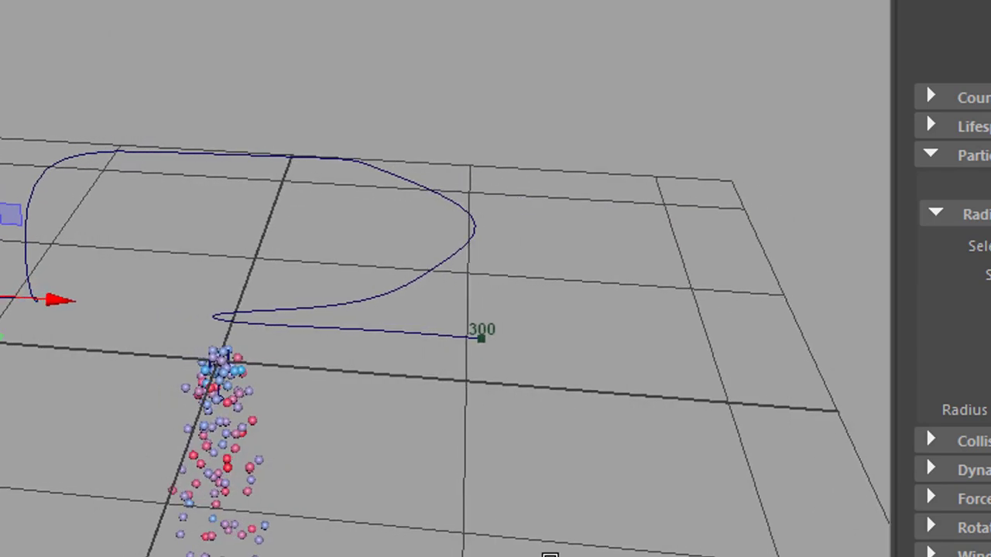
- Play emitter1 along curve1 with the playback range extended to frame 300
{"action": "left_click", "coordinate": [892, 489]}
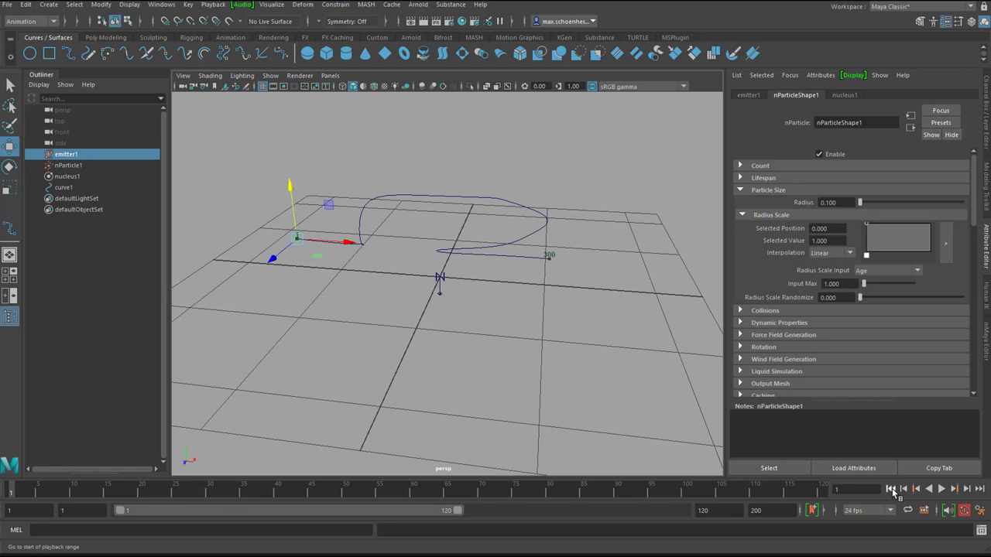
{"action": "left_click_drag", "start_coordinate": [323, 293], "coordinate": [292, 256], "text": "alt"}
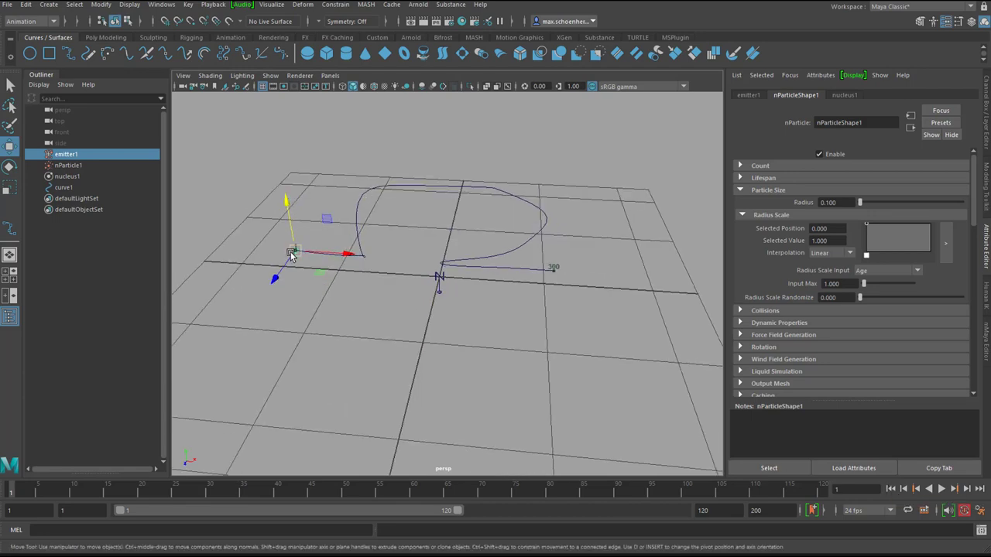
{"action": "left_click_drag", "start_coordinate": [441, 337], "coordinate": [426, 343], "text": "alt"}
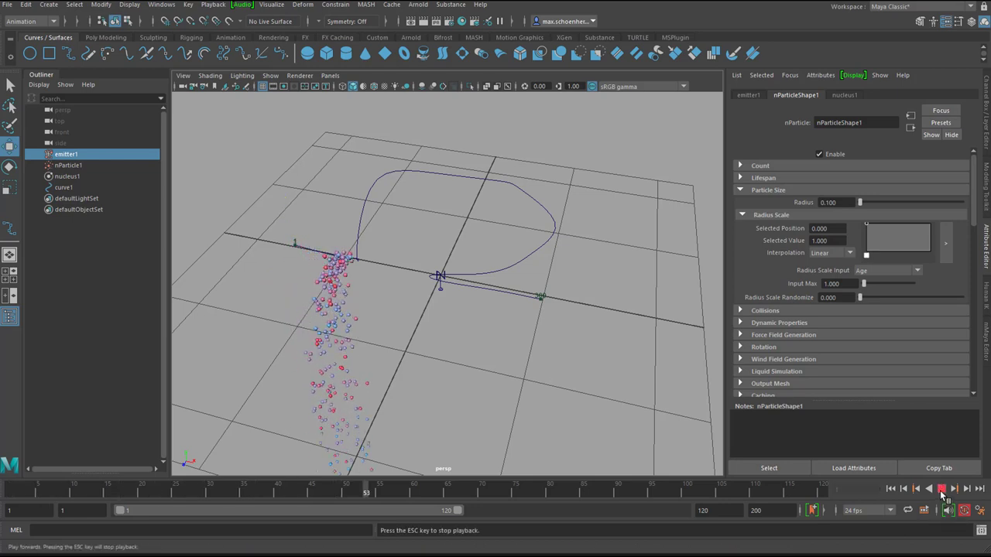
{"action": "left_click", "coordinate": [942, 490]}
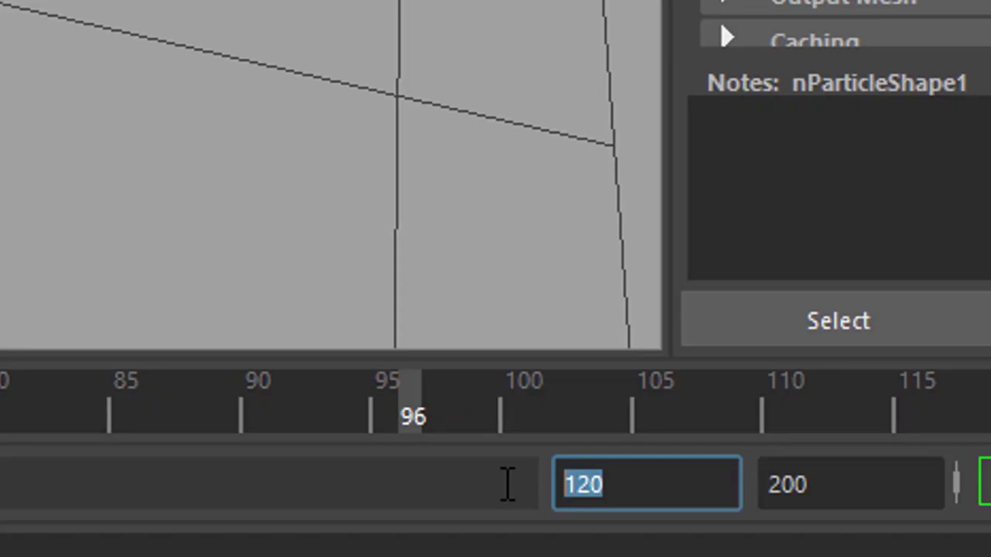
{"action": "key", "text": "Return"}
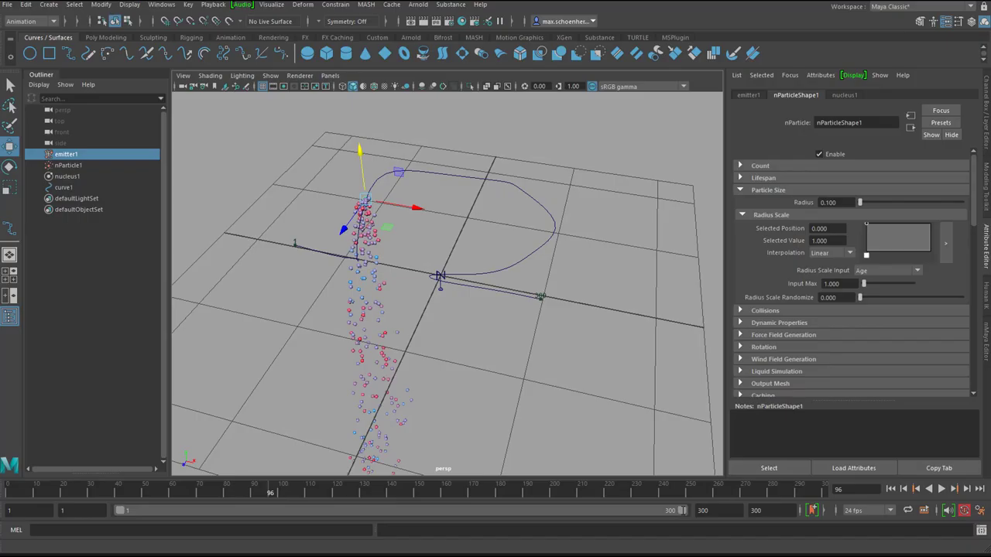
{"action": "left_click", "coordinate": [891, 489]}
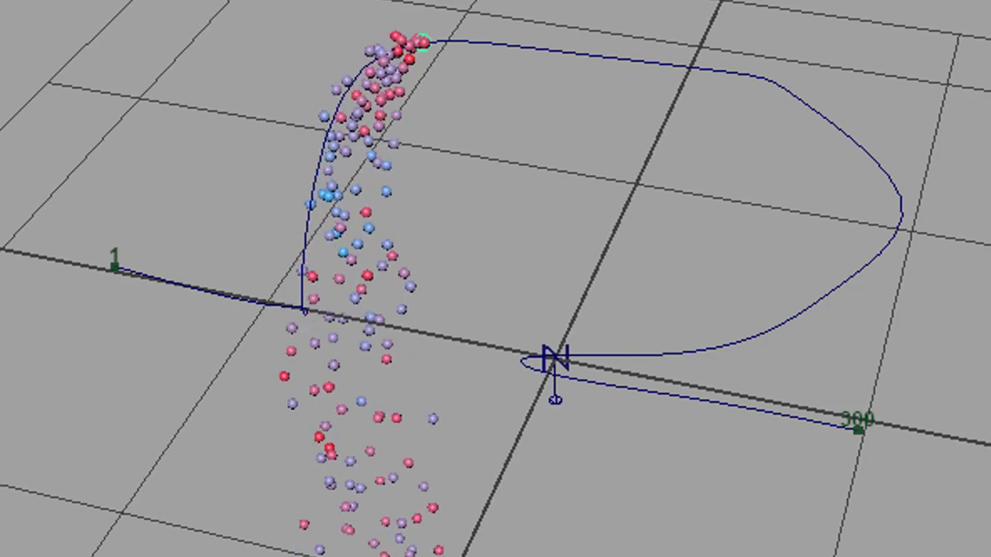
{"action": "left_click_drag", "start_coordinate": [977, 548], "coordinate": [926, 479], "text": "alt"}
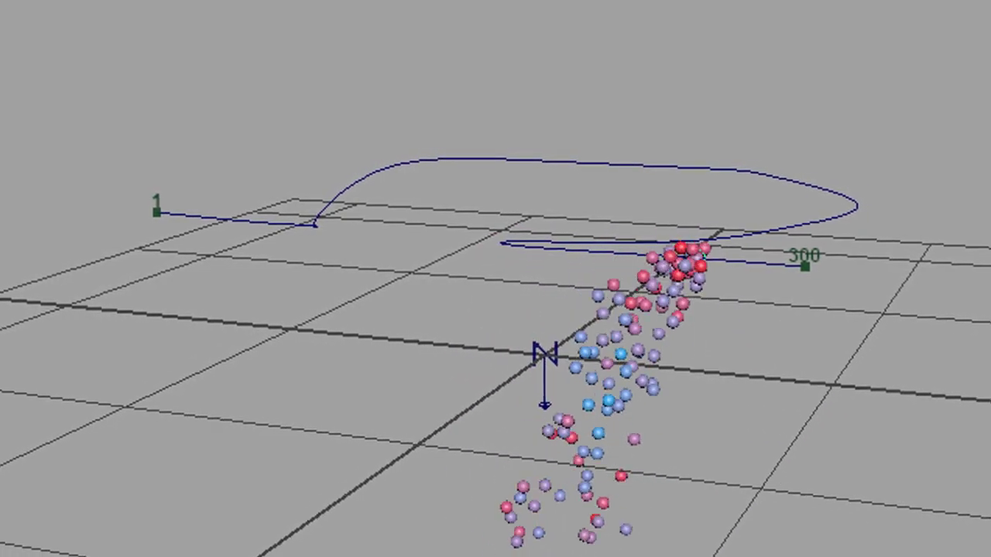
{"action": "key", "text": "w"}
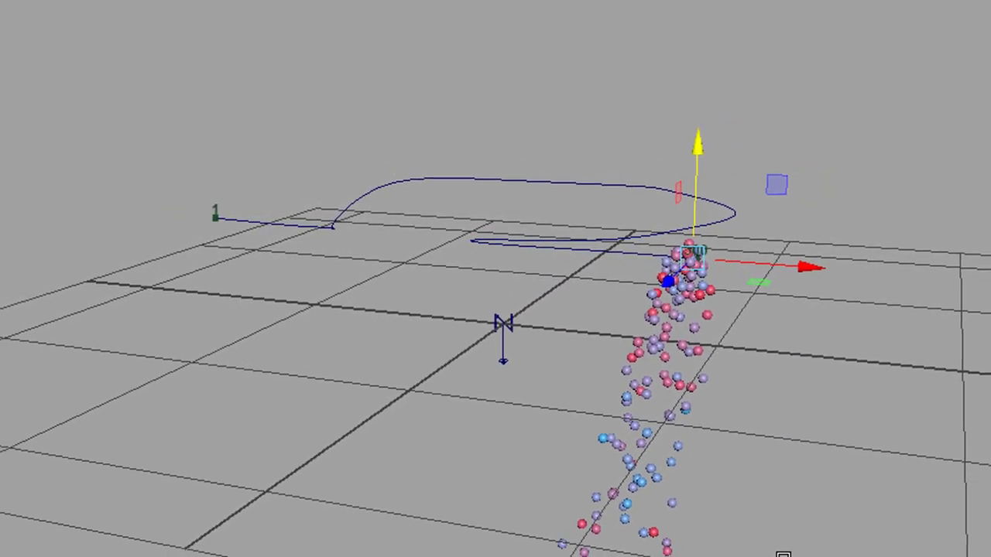
{"action": "left_click_drag", "start_coordinate": [778, 550], "coordinate": [588, 542], "text": "alt"}
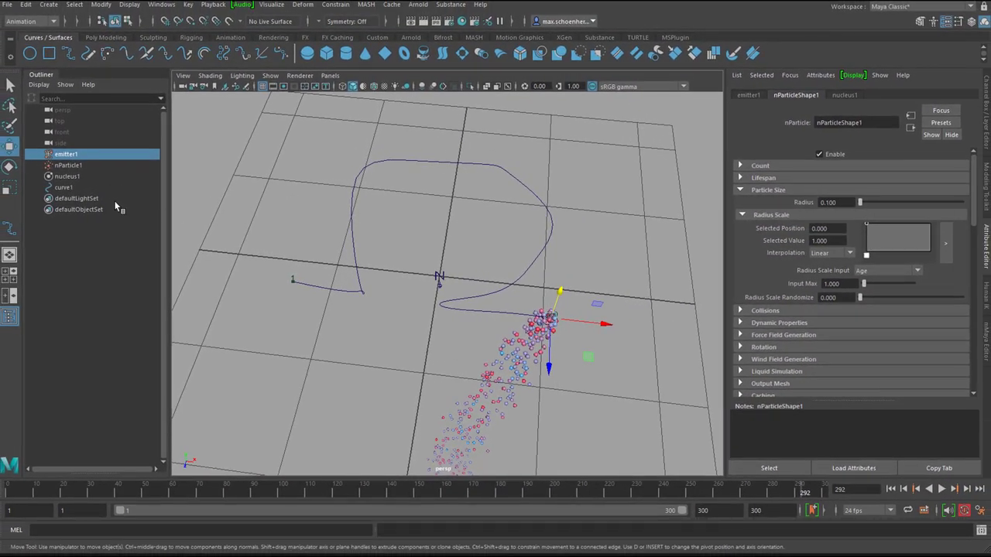
- Turn on nucleus1's Use Plane ground plane and replay from frame 1
{"action": "left_click", "coordinate": [66, 177]}
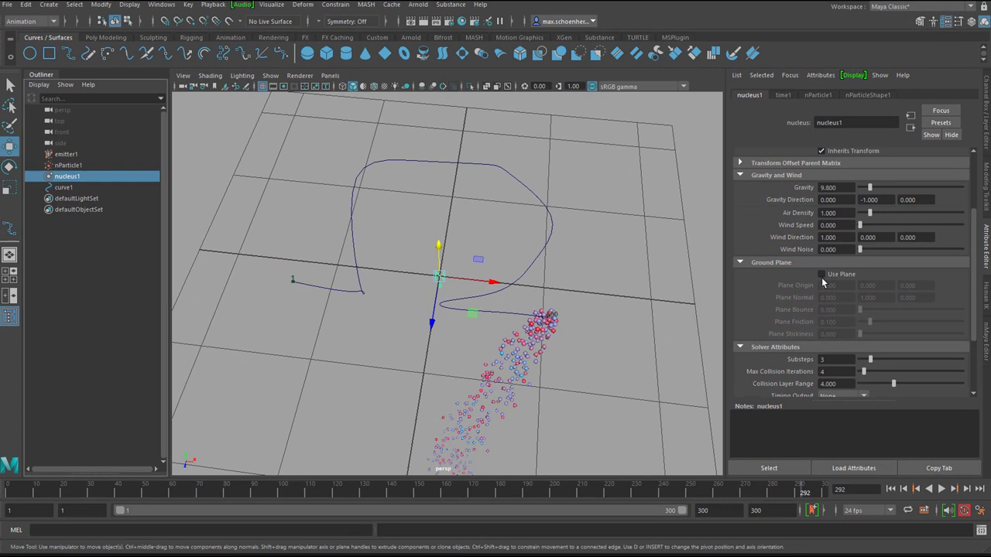
{"action": "left_click", "coordinate": [821, 275]}
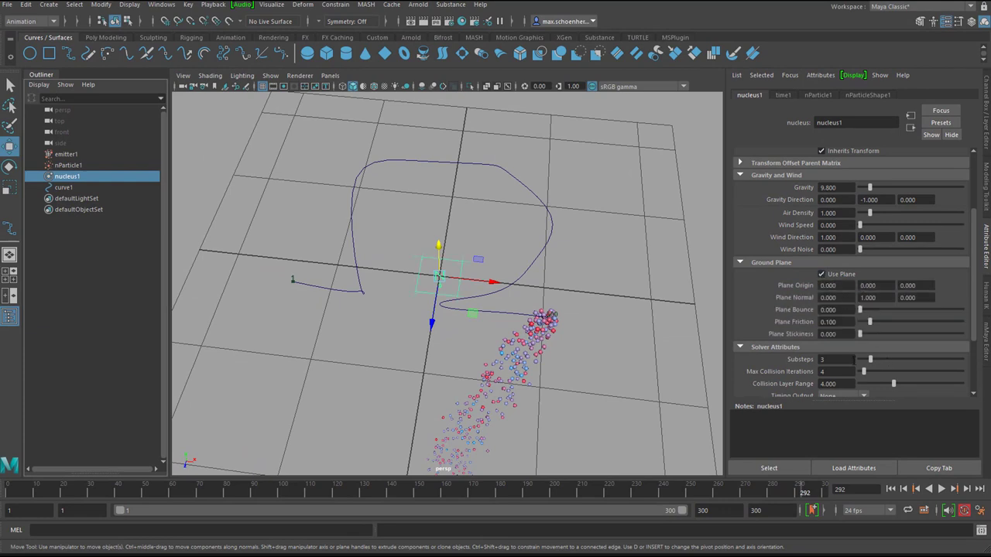
{"action": "left_click", "coordinate": [890, 489]}
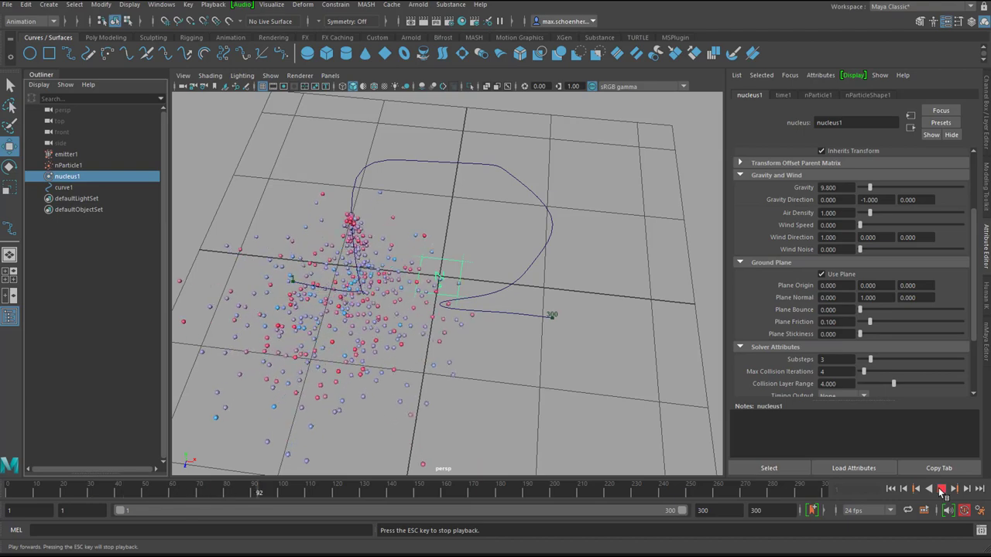
{"action": "left_click_drag", "start_coordinate": [584, 383], "coordinate": [589, 350], "text": "alt"}
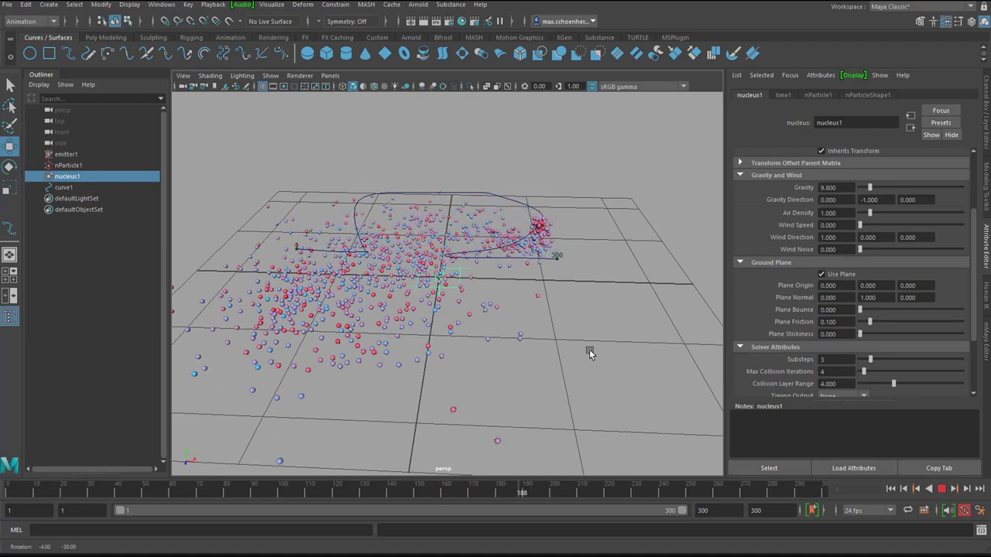
{"action": "left_click_drag", "start_coordinate": [589, 349], "coordinate": [590, 371], "text": "alt"}
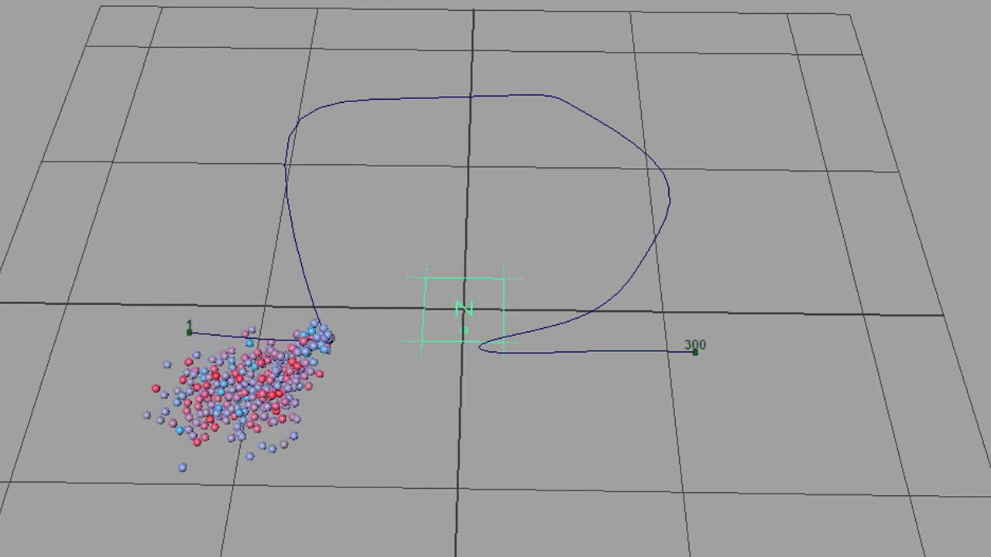
- Tilt the view down onto the particles heaping at the curve's start
{"action": "left_click_drag", "start_coordinate": [663, 521], "coordinate": [664, 503], "text": "alt"}
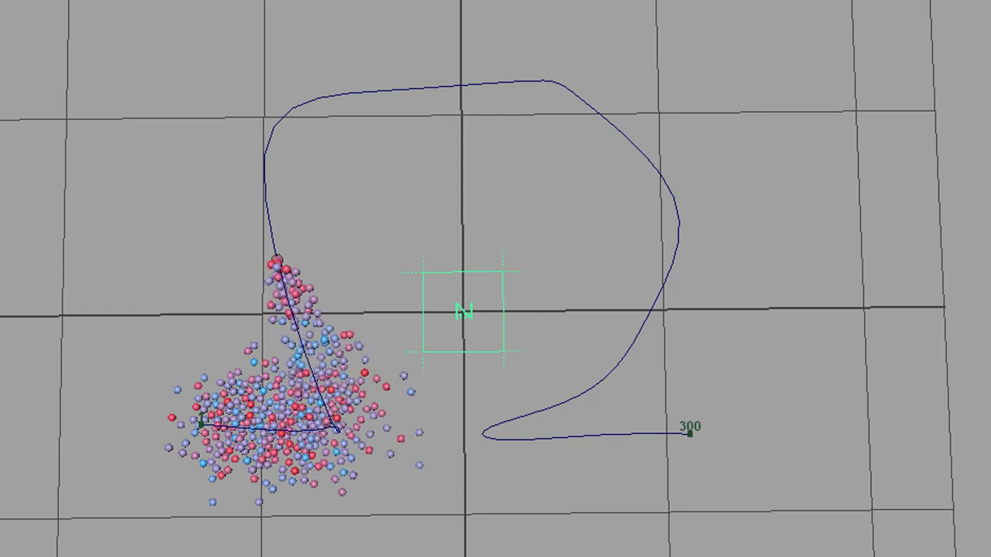
- Lower emitter1's emission rate from 100 to 20 particles per second
{"action": "key", "text": "w"}
{"action": "left_click_drag", "start_coordinate": [669, 402], "coordinate": [630, 366], "text": "alt"}
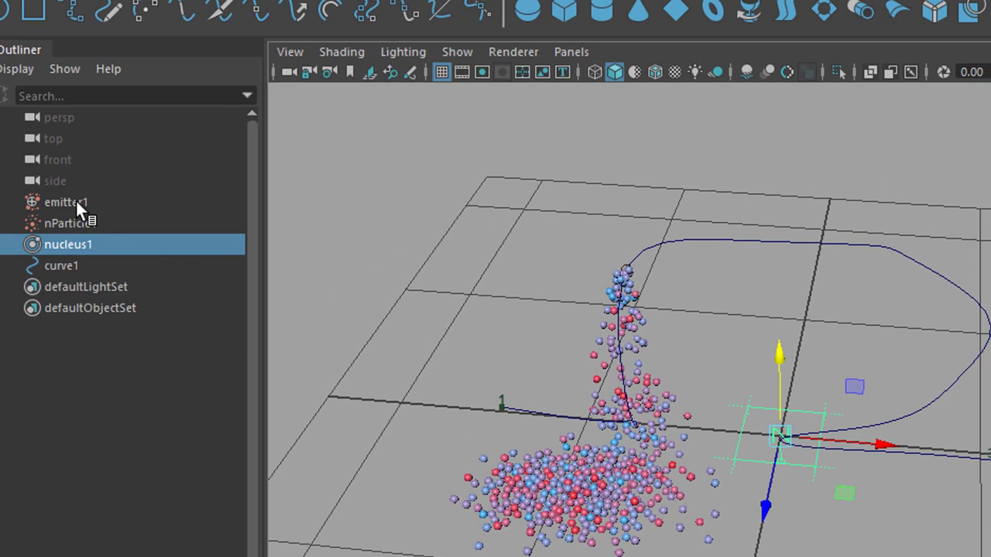
{"action": "left_click", "coordinate": [66, 196]}
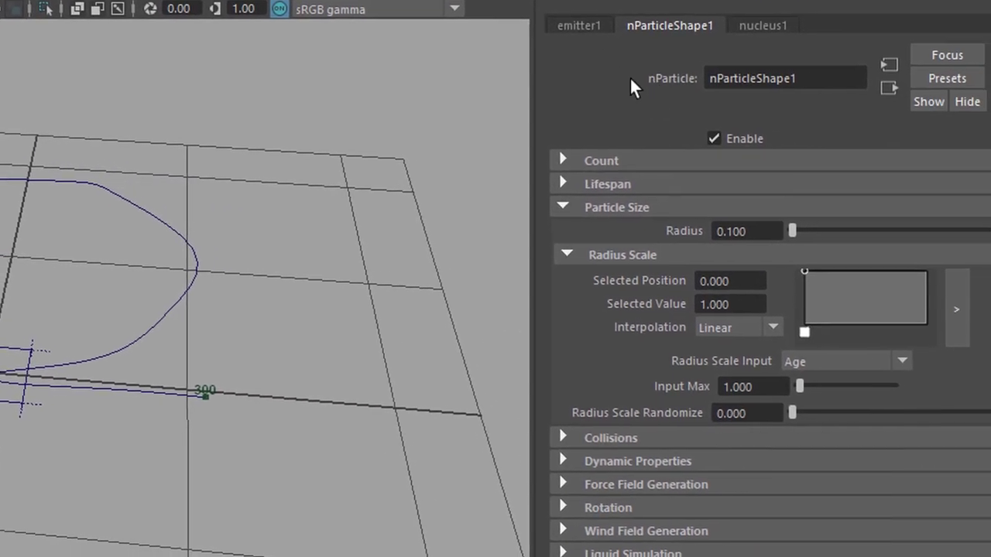
{"action": "left_click", "coordinate": [585, 26]}
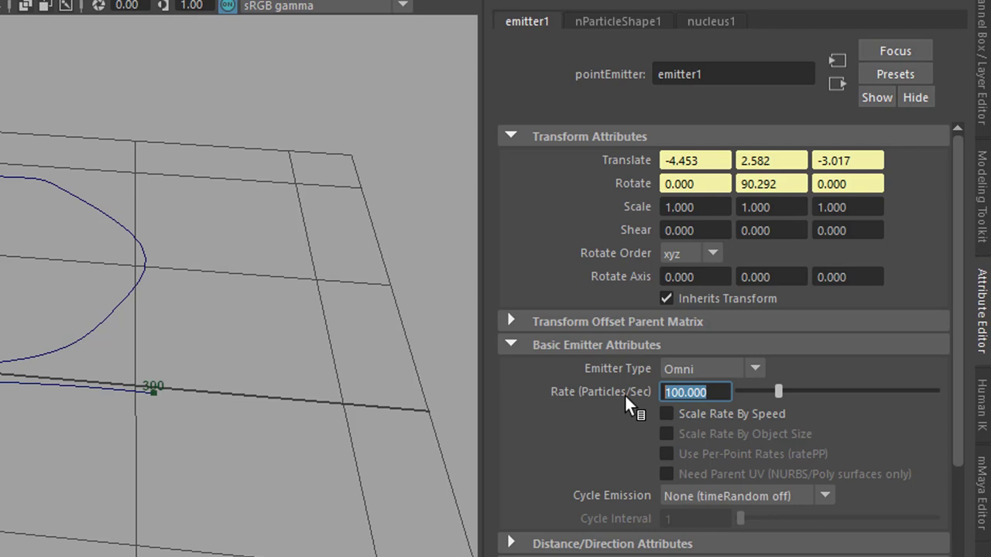
{"action": "type", "text": "20"}
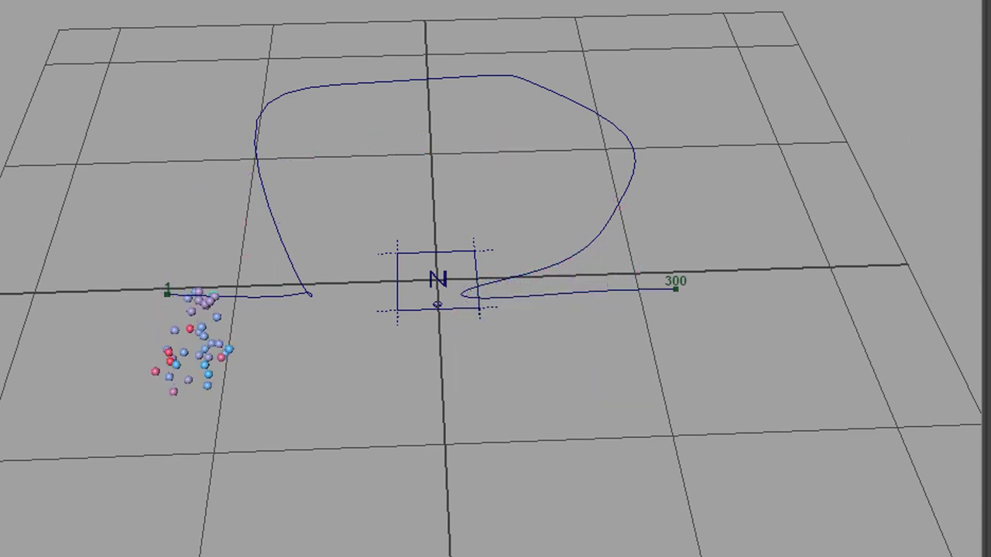
- Play the simulation, orbit and dolly around the sparser particle stream, then rewind to frame 1
{"action": "key", "text": "w"}
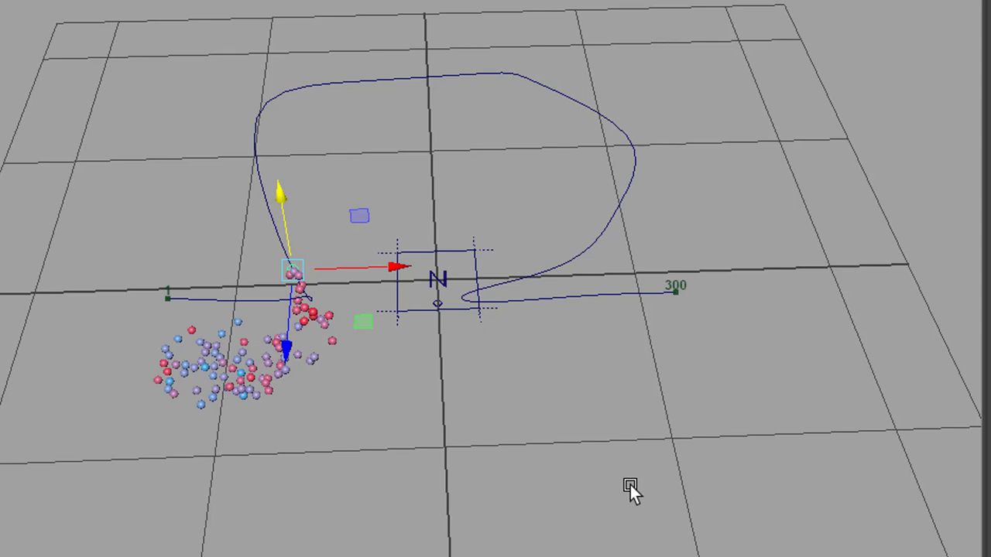
{"action": "left_click_drag", "start_coordinate": [630, 485], "coordinate": [639, 514], "text": "alt"}
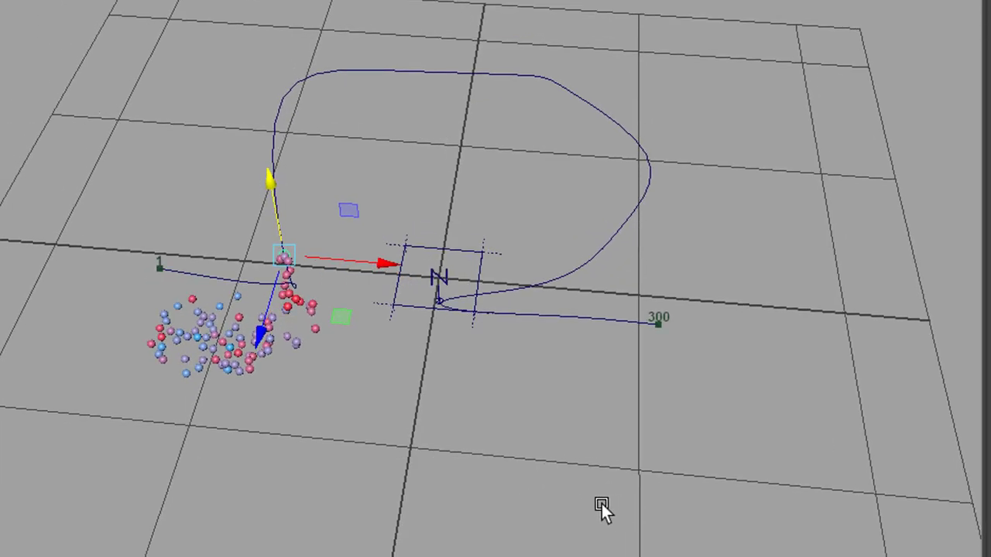
{"action": "left_click_drag", "start_coordinate": [524, 452], "coordinate": [376, 420], "text": "alt"}
{"action": "right_click_drag", "start_coordinate": [376, 420], "coordinate": [716, 514], "text": "alt"}
{"action": "right_click_drag", "start_coordinate": [630, 461], "coordinate": [635, 480], "text": "alt"}
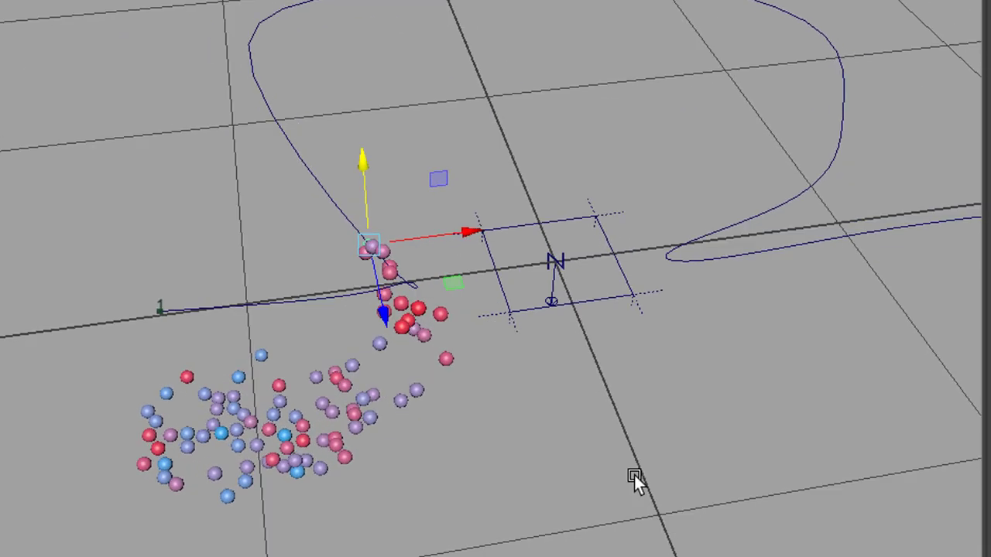
{"action": "left_click_drag", "start_coordinate": [635, 479], "coordinate": [674, 471], "text": "alt"}
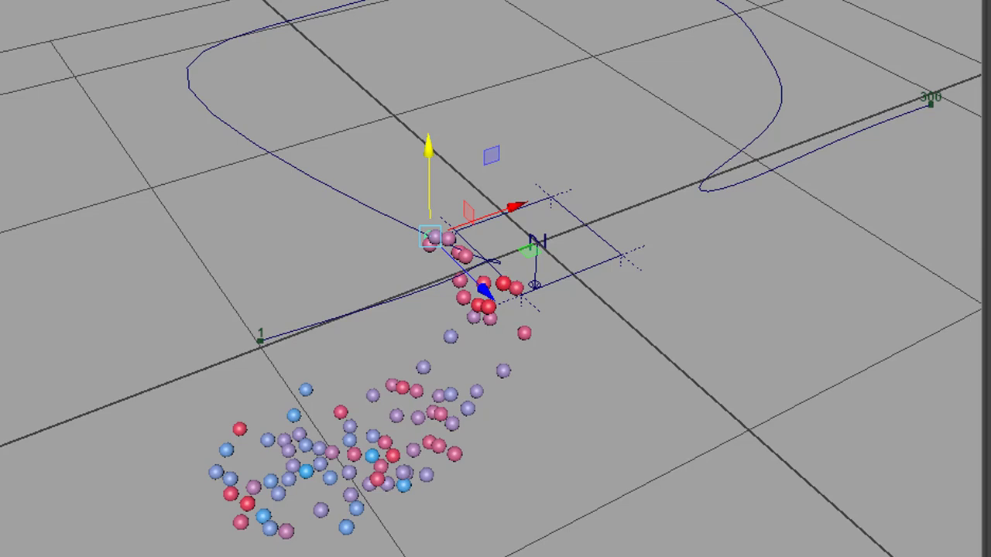
{"action": "key", "text": "alt+shift+v"}
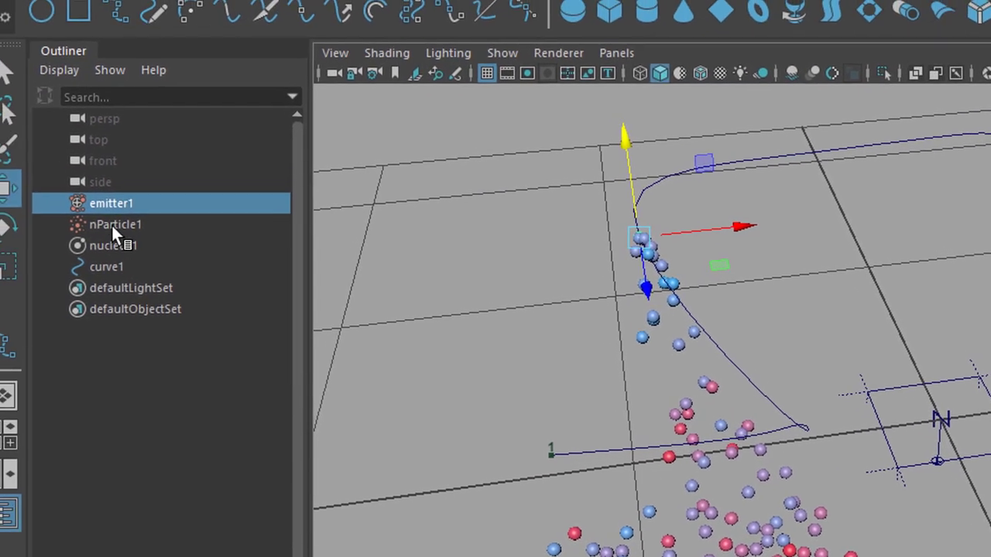
- Turn off Self Collide in nParticle1's Collisions settings and replay the simulation
{"action": "left_click", "coordinate": [132, 229]}
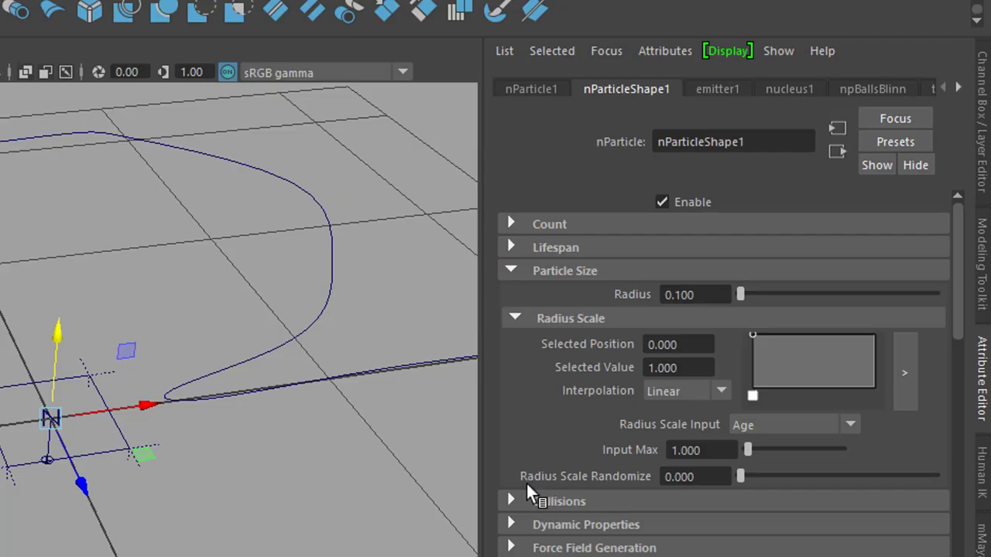
{"action": "left_click", "coordinate": [511, 501]}
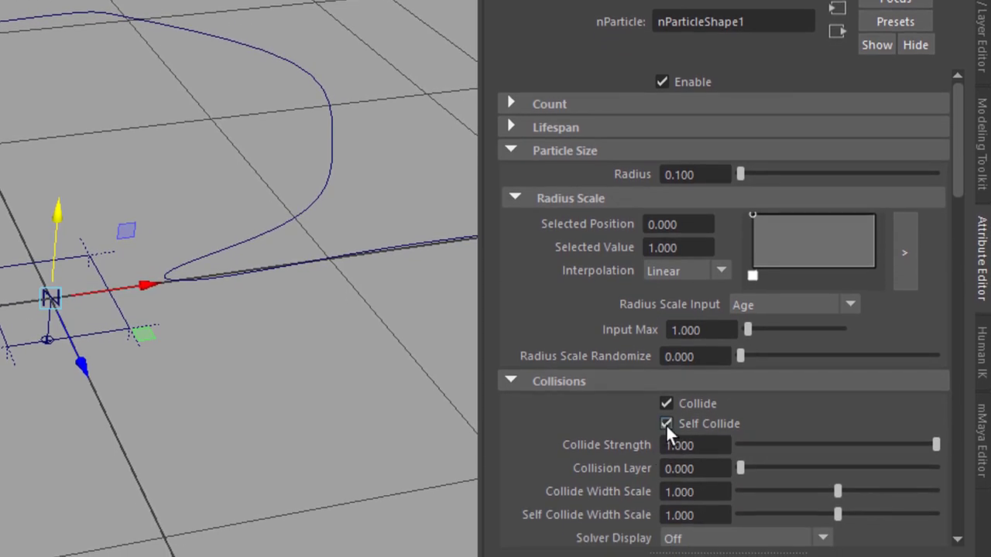
{"action": "left_click", "coordinate": [666, 424]}
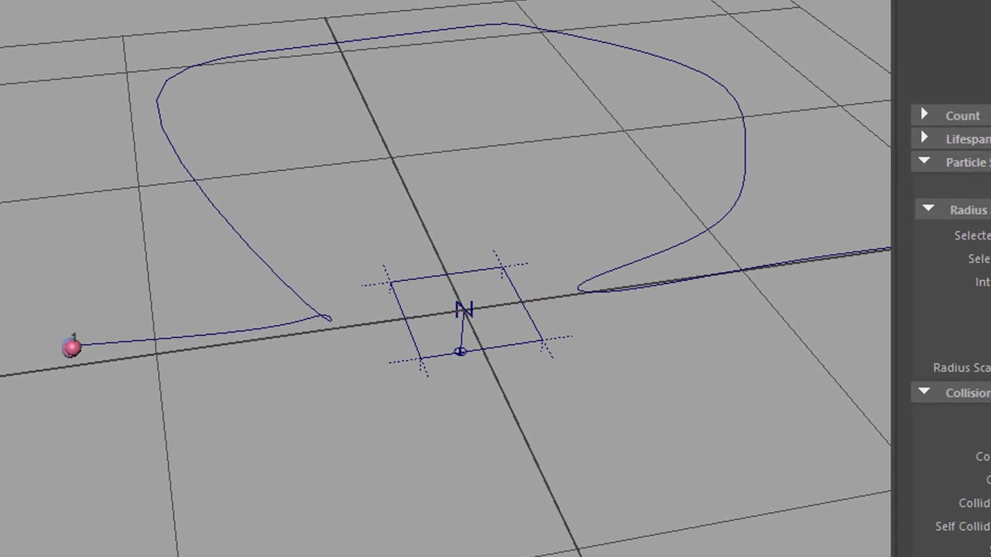
{"action": "key", "text": "alt+v"}
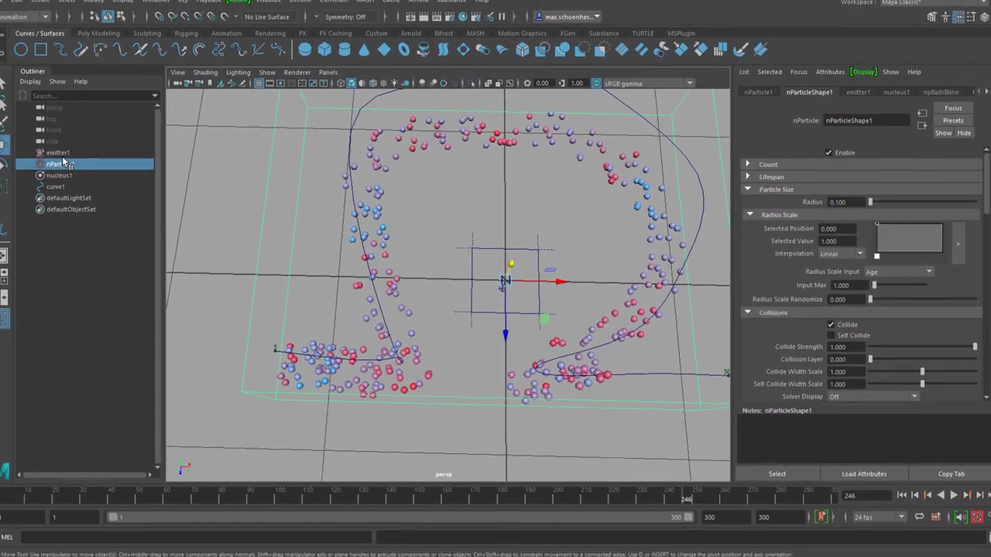
- Select emitter1, rewind, and zoom out to view the full omega trail, stopping at frame 288
{"action": "left_click", "coordinate": [58, 153]}
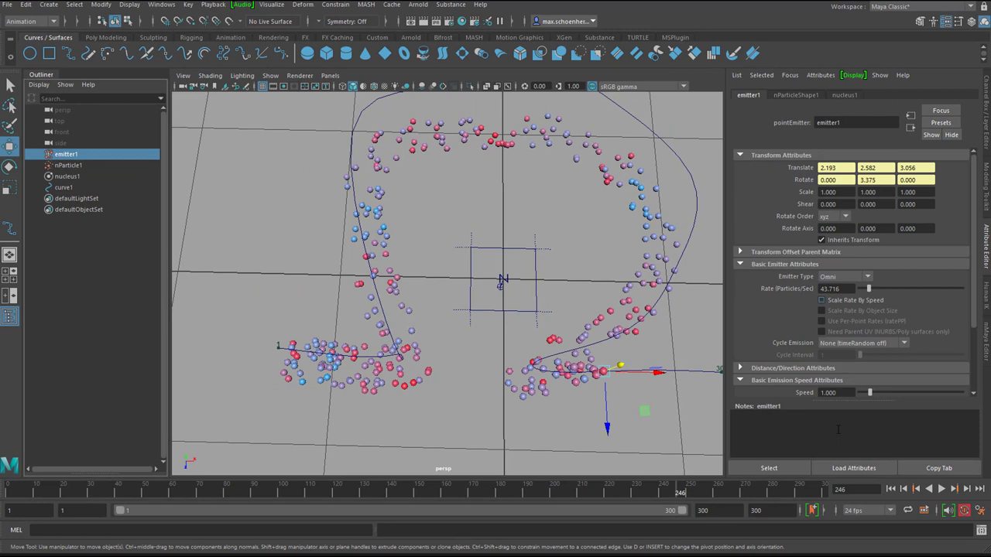
{"action": "left_click", "coordinate": [891, 488]}
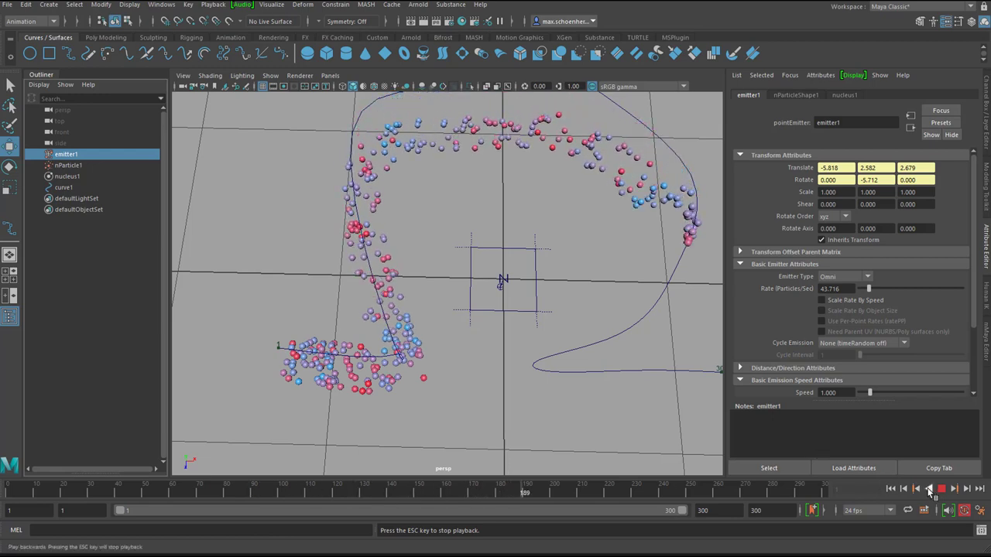
{"action": "right_click_drag", "start_coordinate": [596, 358], "coordinate": [422, 385], "text": "alt"}
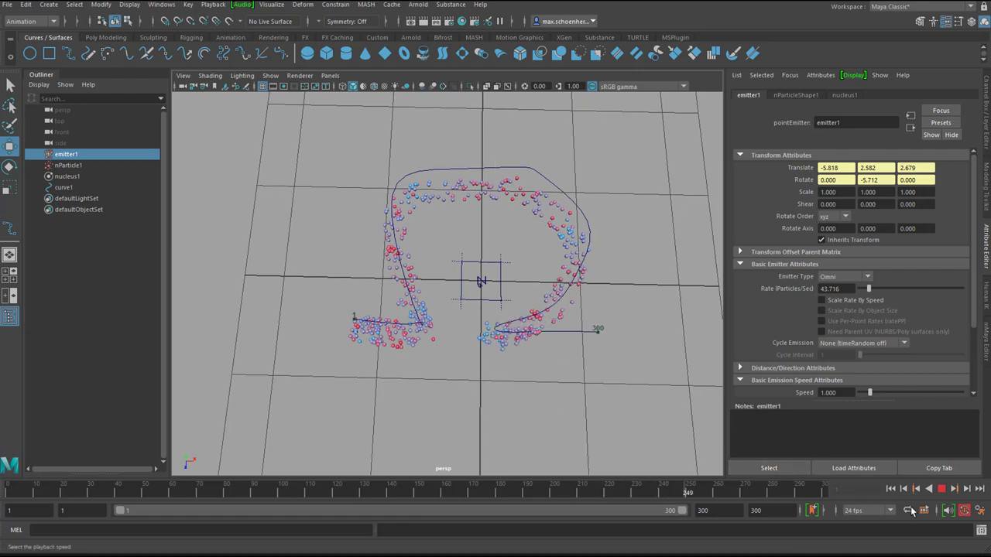
{"action": "left_click", "coordinate": [943, 492]}
{"action": "key", "text": "w"}
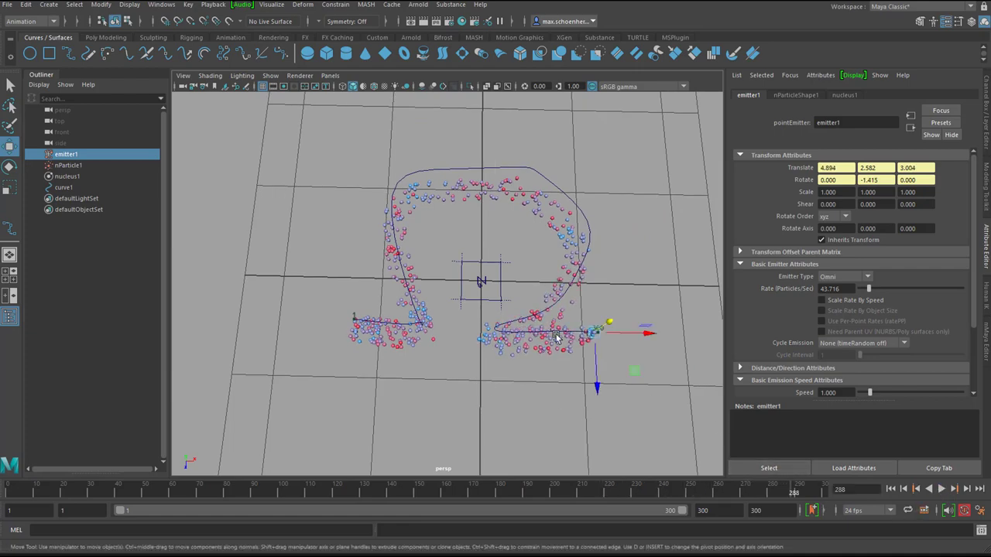
{"action": "left_click_drag", "start_coordinate": [542, 434], "coordinate": [565, 445], "text": "alt"}
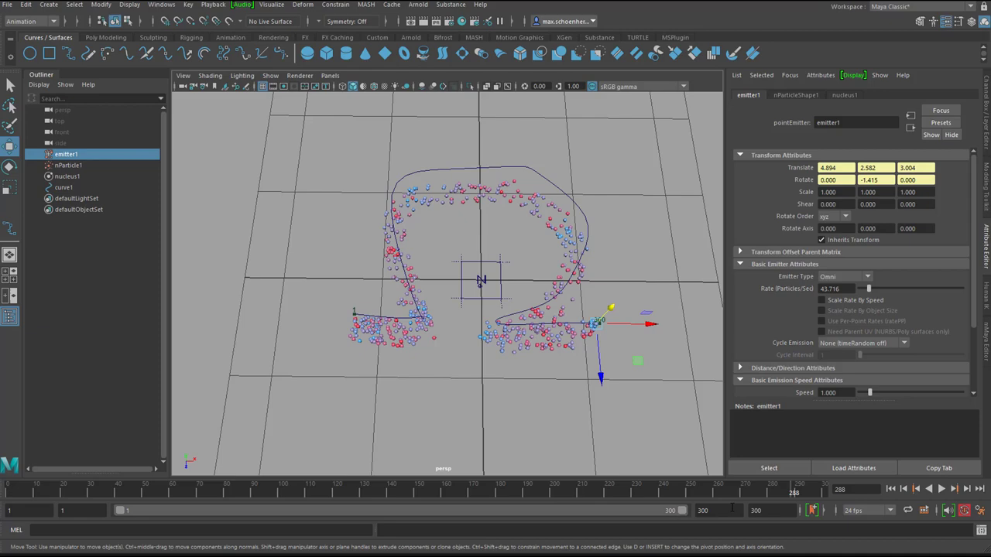
- Extend the playback end to frame 400, play the simulation, then stop and orbit around the particles
{"action": "key", "text": "Return"}
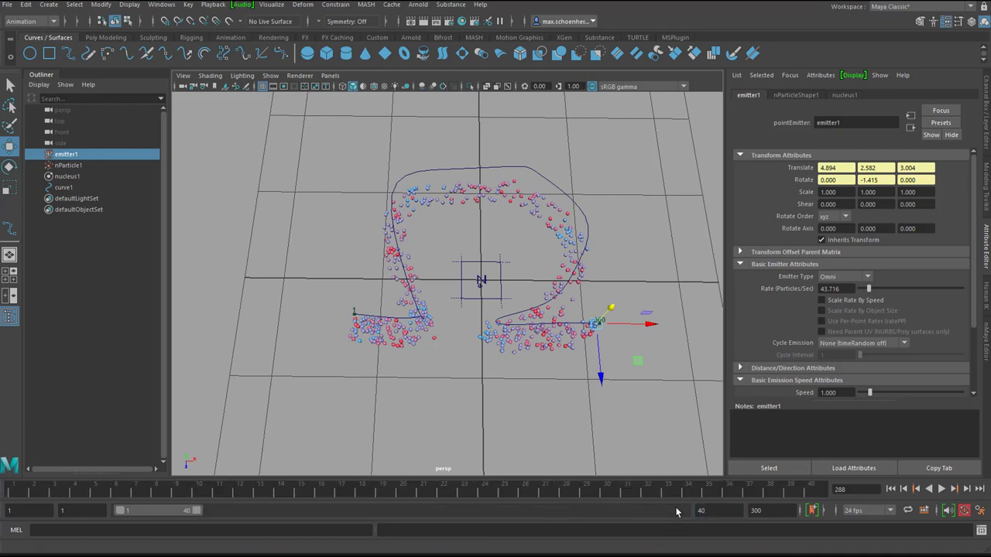
{"action": "type", "text": "0"}
{"action": "key", "text": "Return"}
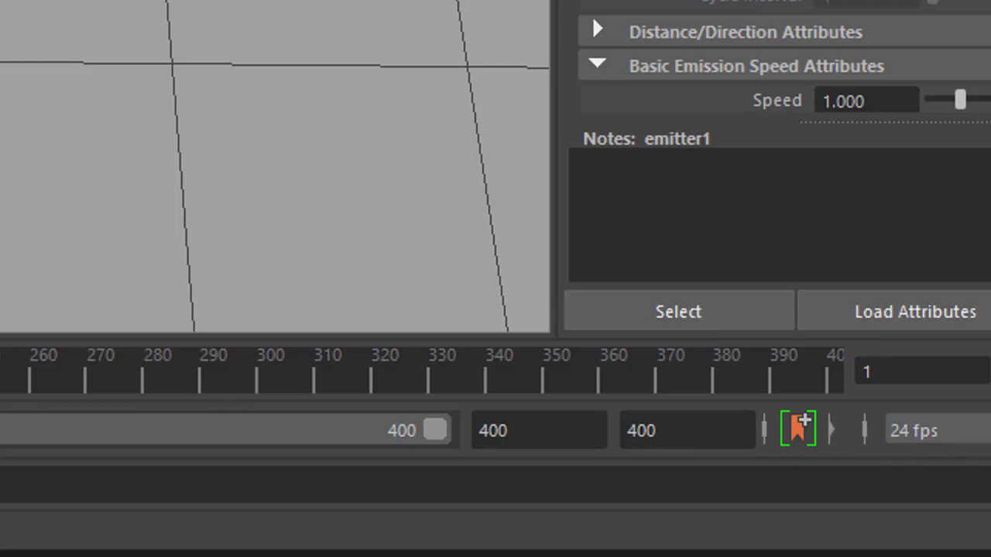
{"action": "left_click", "coordinate": [942, 489]}
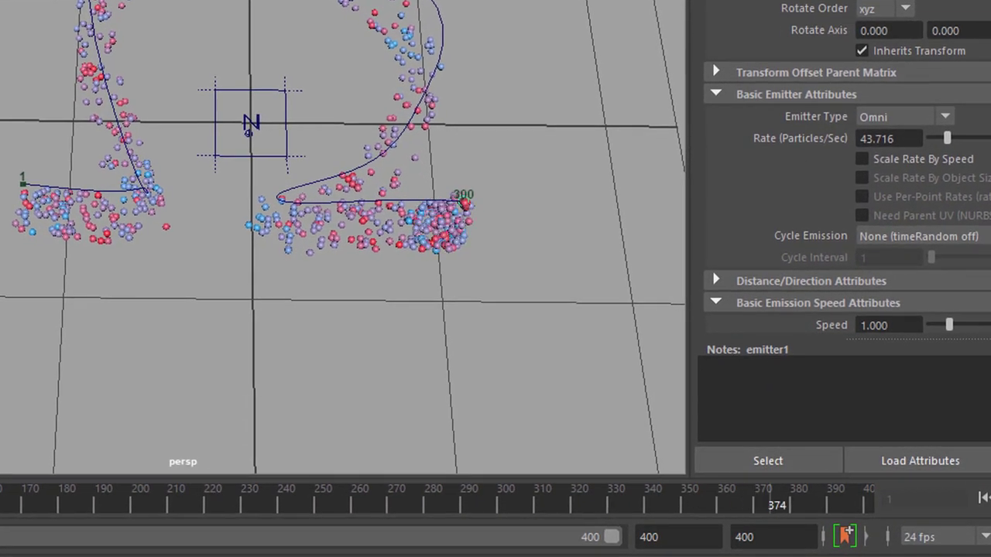
{"action": "left_click", "coordinate": [466, 205]}
{"action": "left_click_drag", "start_coordinate": [585, 329], "coordinate": [521, 276], "text": "alt"}
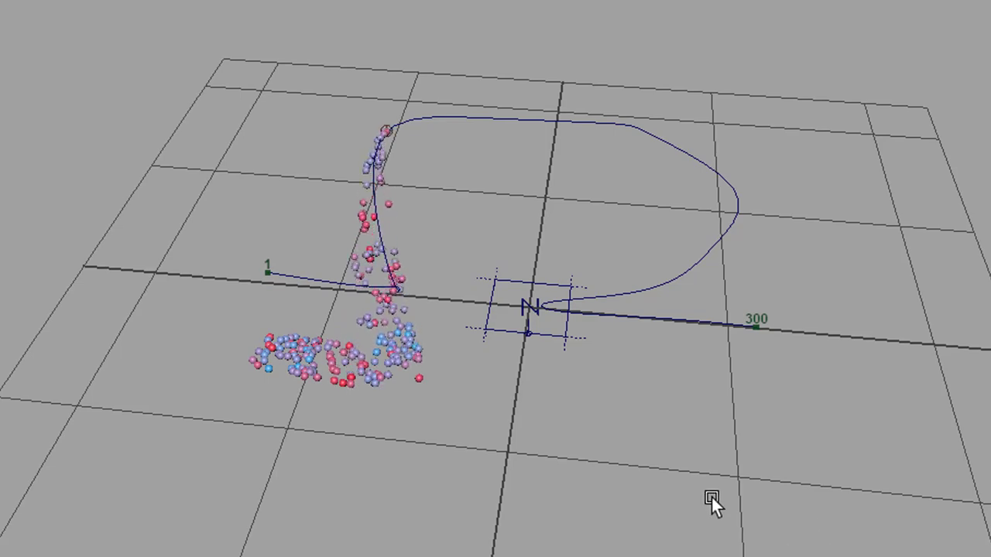
- Orbit the view to look down on the particles tracing the omega outline
{"action": "left_click_drag", "start_coordinate": [712, 496], "coordinate": [678, 515], "text": "alt"}
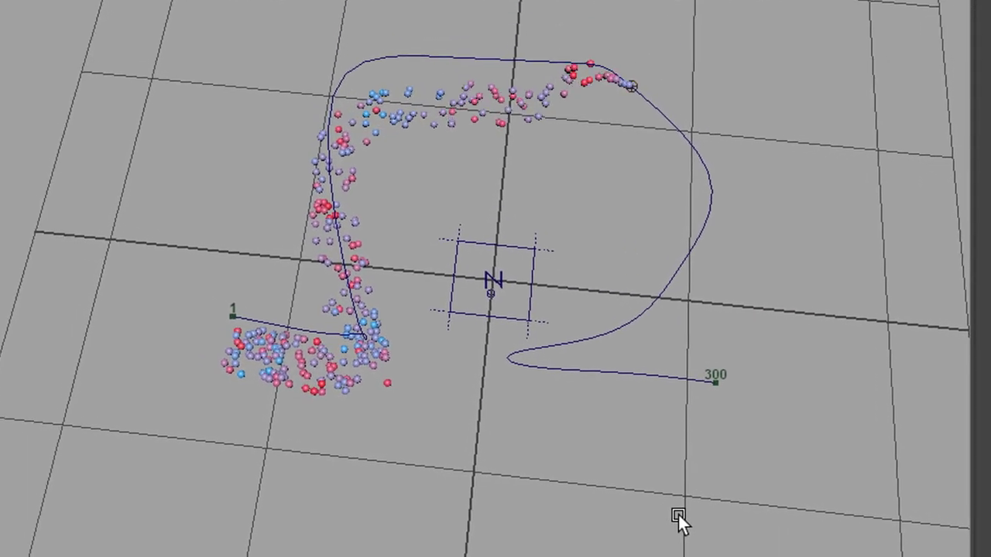